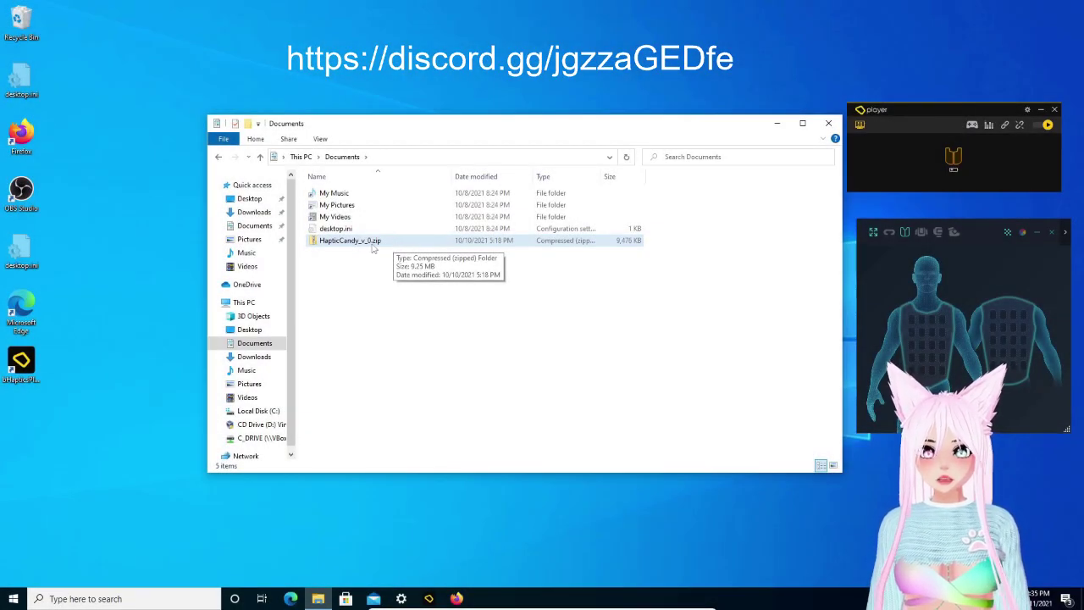
# Step: Extract HapticCandy_v_0.zip to its default destination with Extract All
pyautogui.click(373, 243)
pyautogui.rightClick(372, 243)
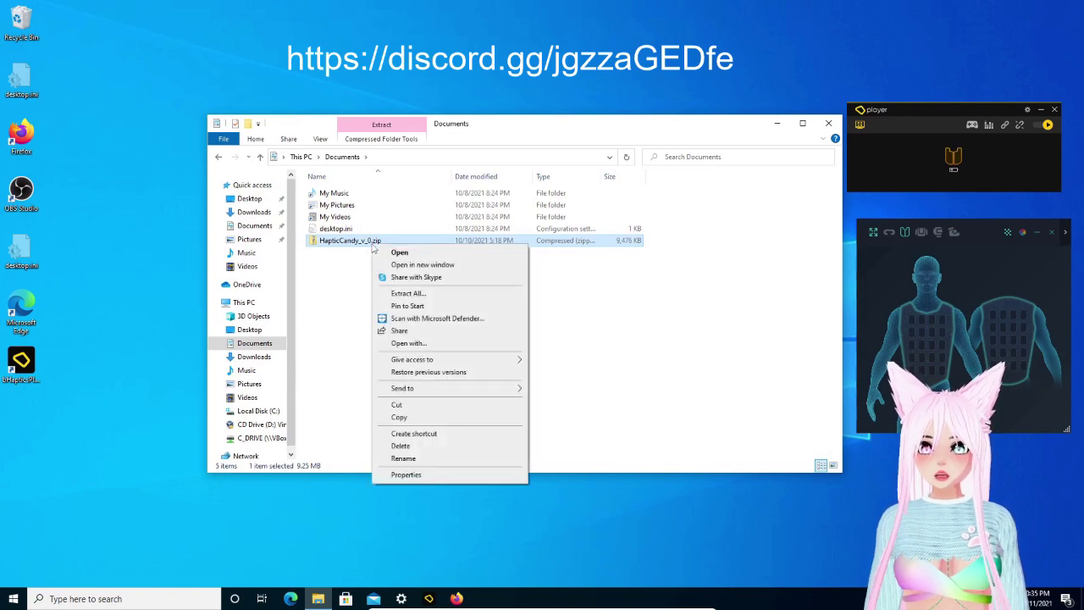
pyautogui.click(412, 294)
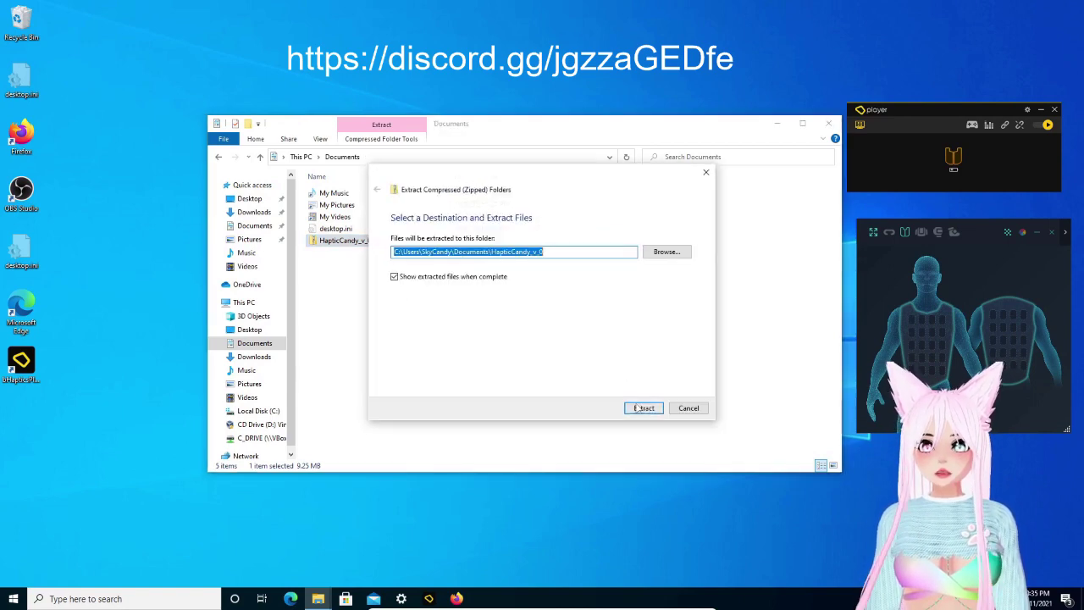
pyautogui.click(643, 407)
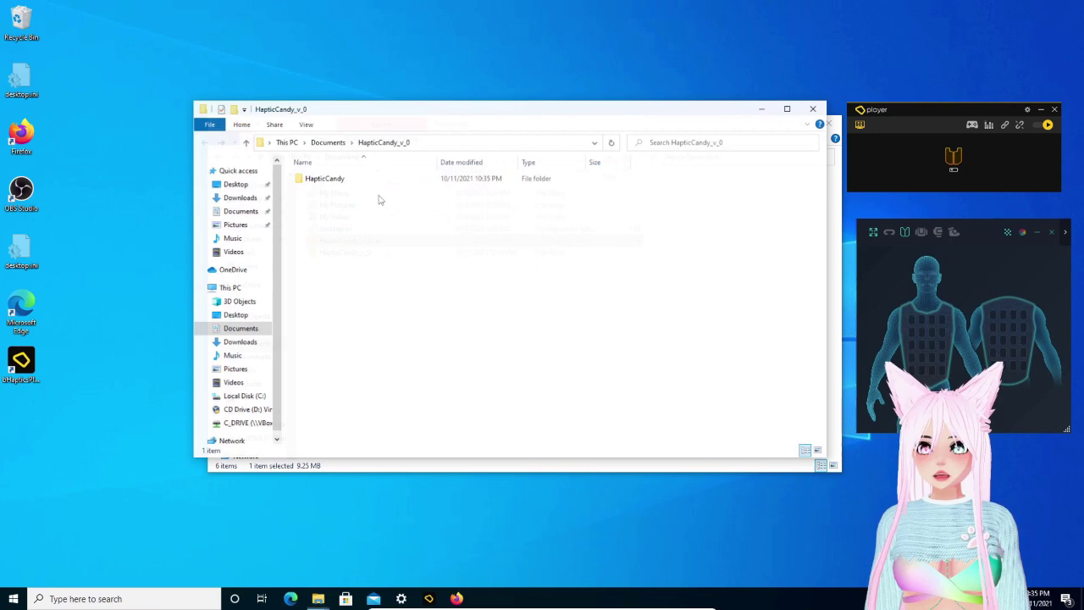
# Step: Open a .tact pattern from HapticCandy > tact in bHaptics Designer
pyautogui.doubleClick(343, 179)
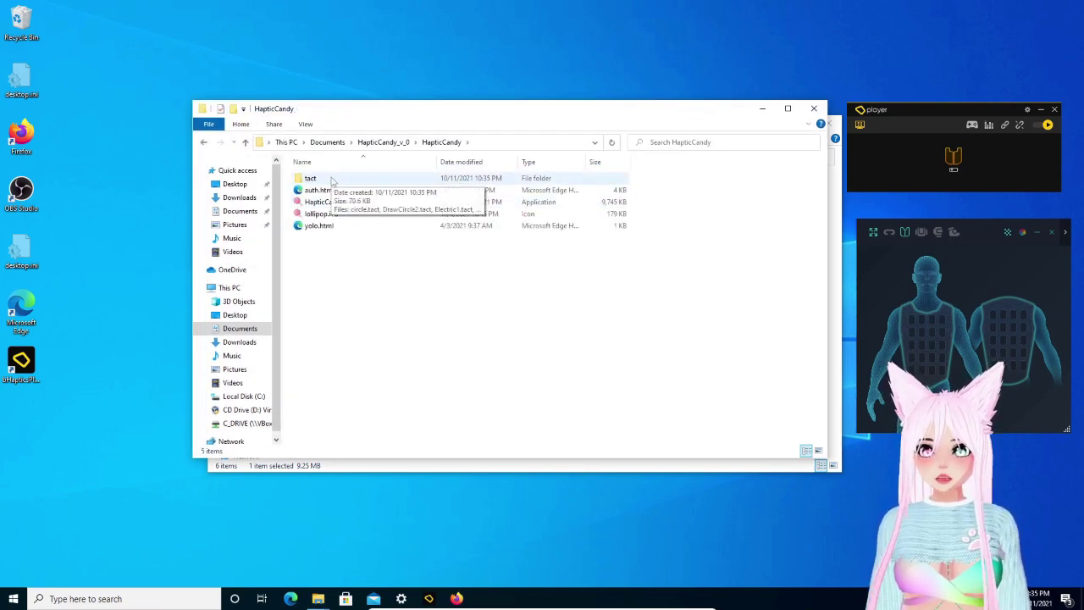
pyautogui.doubleClick(333, 180)
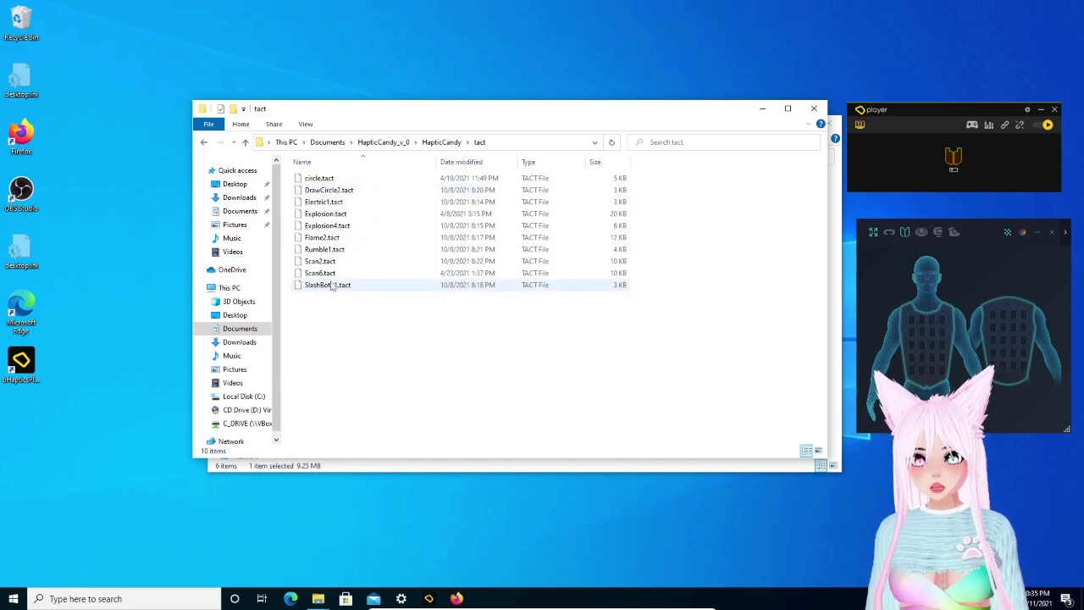
pyautogui.doubleClick(332, 286)
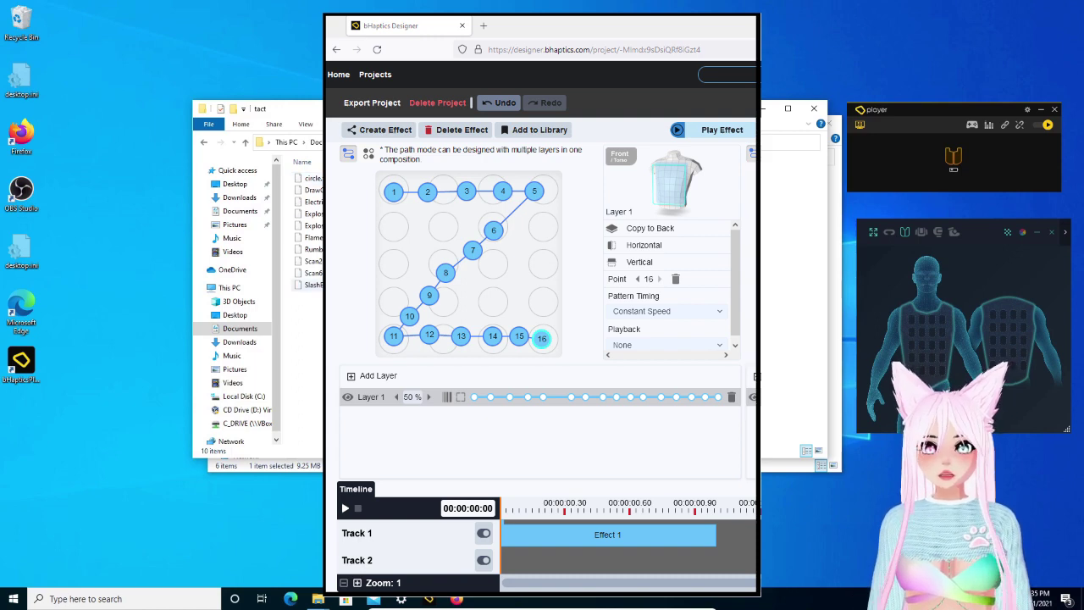
# Step: Go back up from tact to the HapticCandy folder and run HapticCandy.exe
pyautogui.click(303, 161)
pyautogui.click(441, 141)
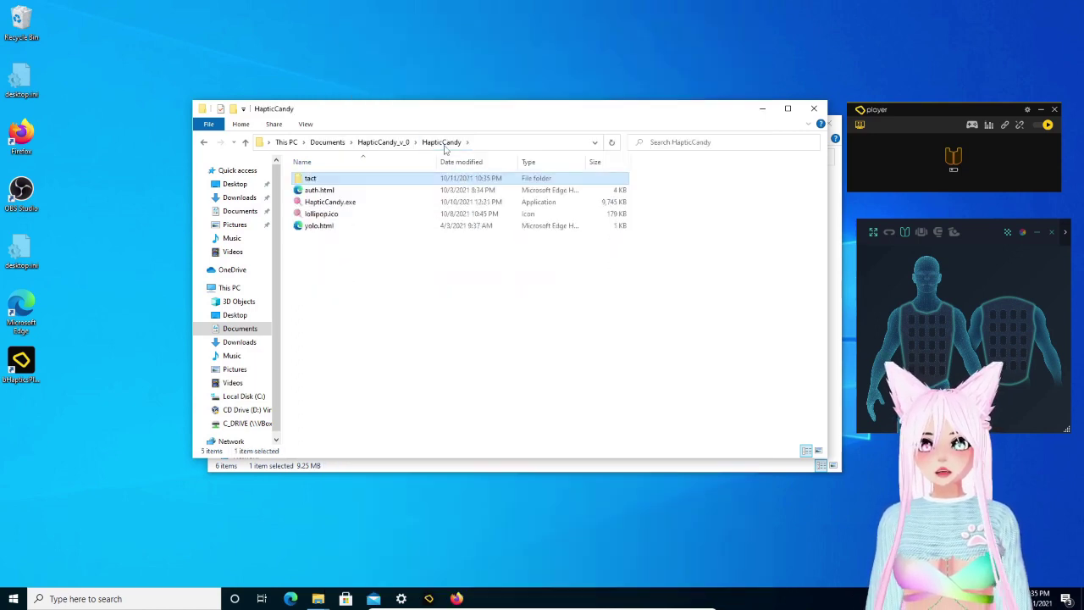
pyautogui.click(349, 204)
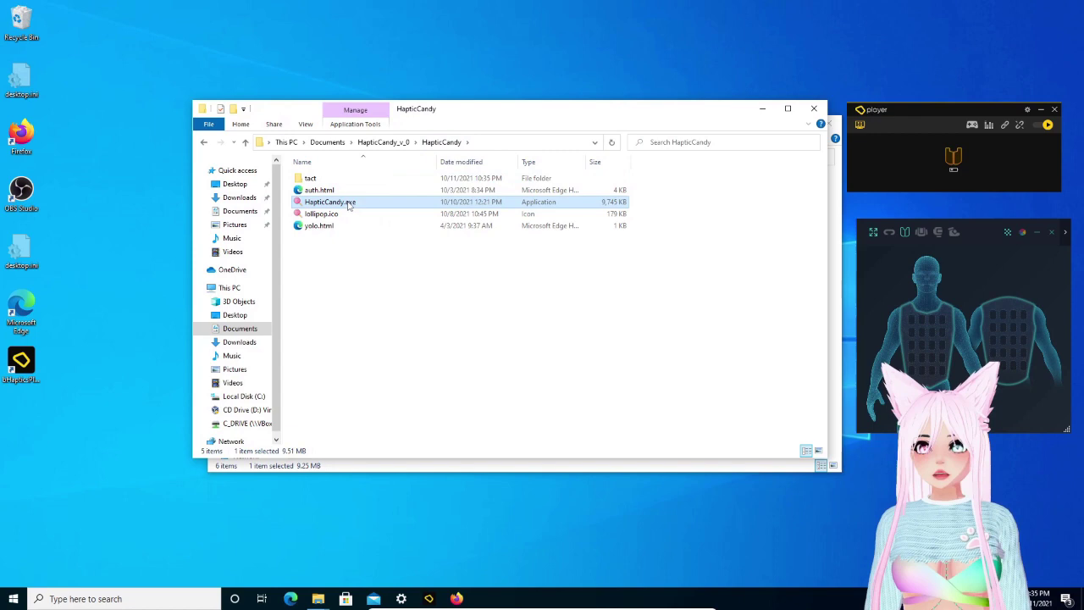
pyautogui.doubleClick(418, 207)
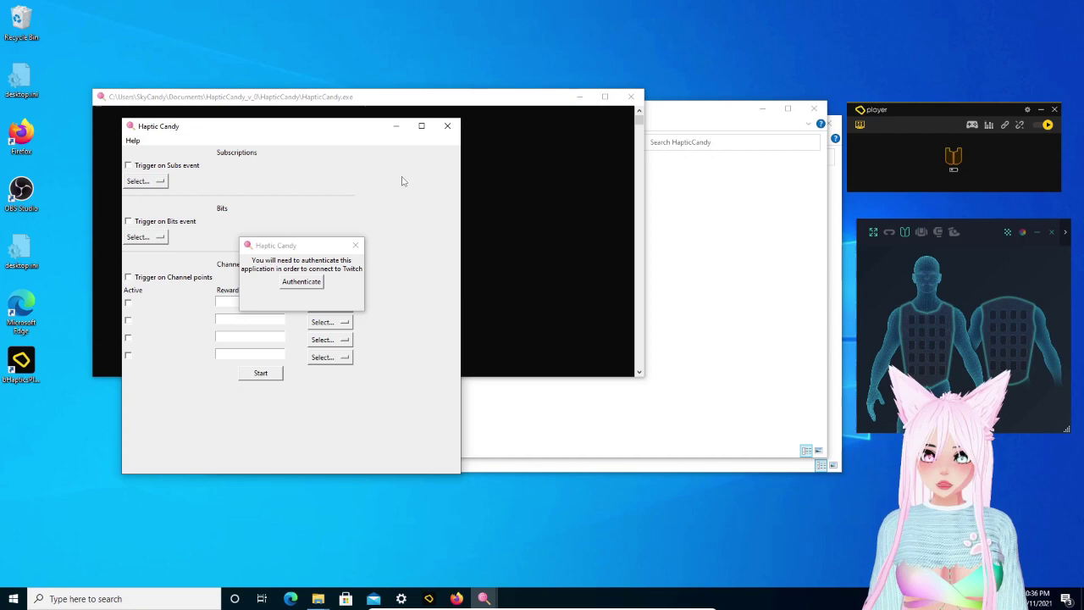
# Step: Authorize my_bhaptics_integration on Twitch and close the authentication-complete page
pyautogui.click(313, 283)
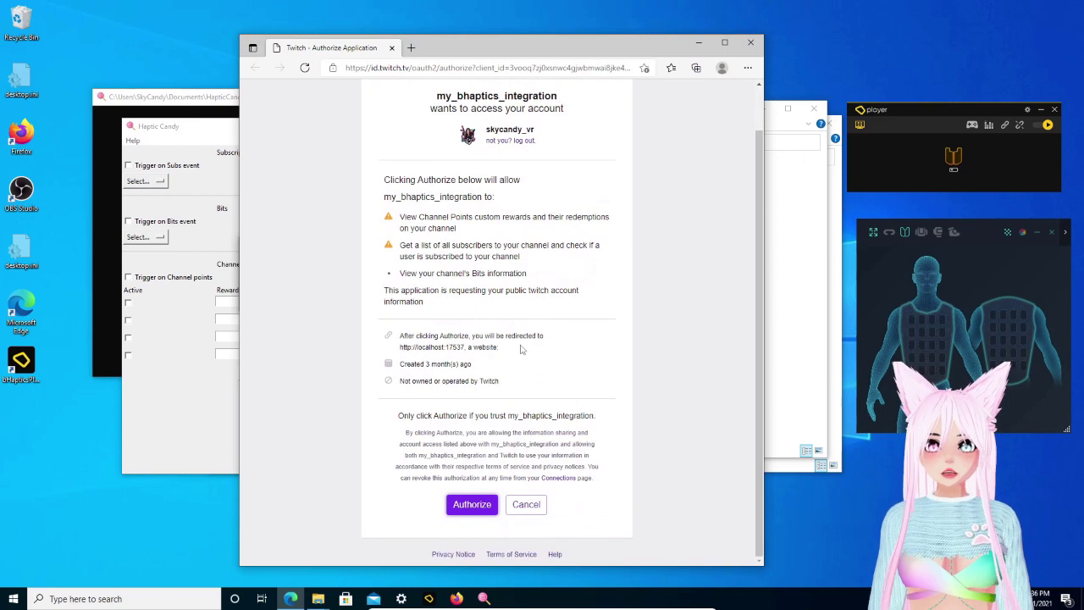
pyautogui.click(471, 505)
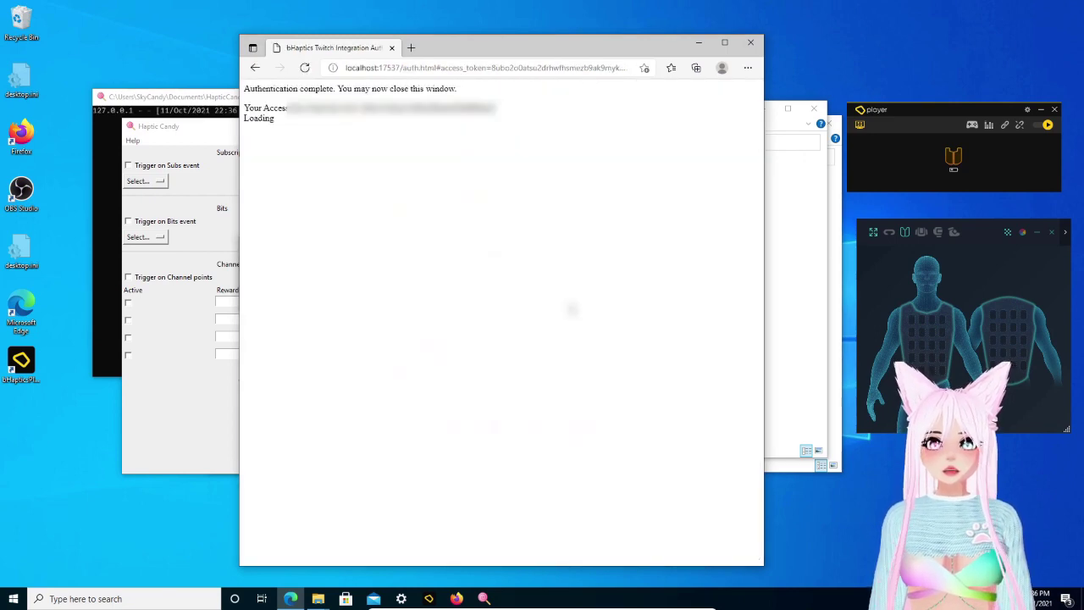
pyautogui.click(392, 48)
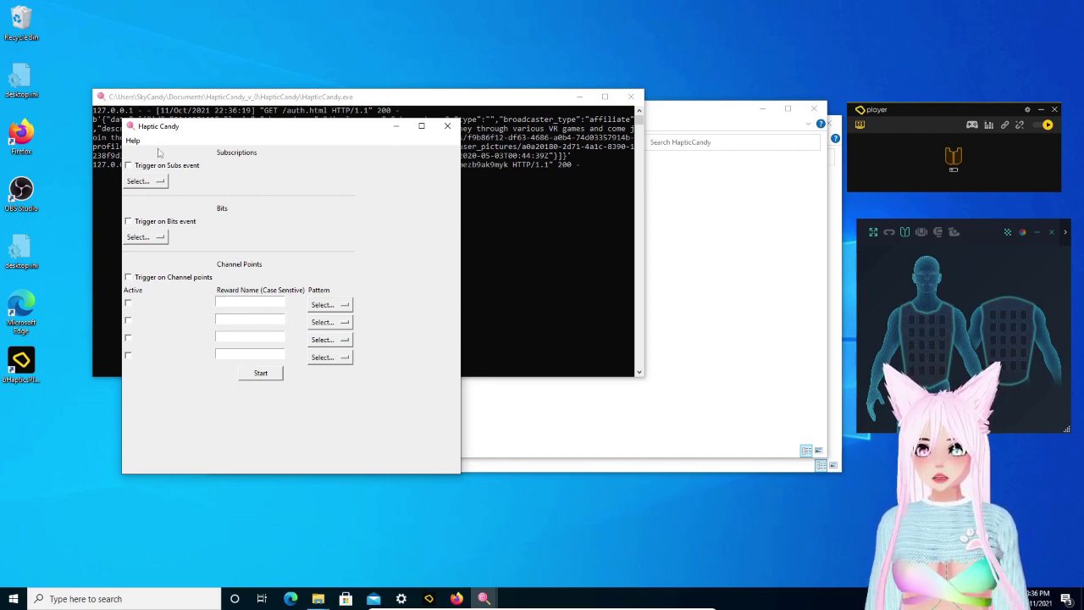
# Step: Enable Trigger on Subs event with the circle.tact pattern
pyautogui.click(129, 167)
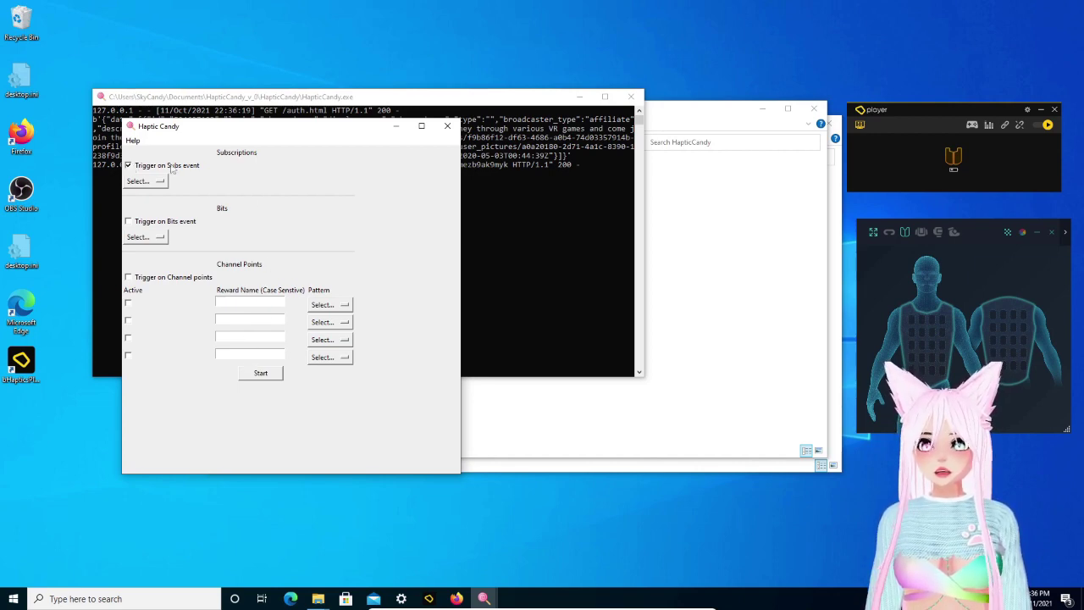
pyautogui.click(158, 184)
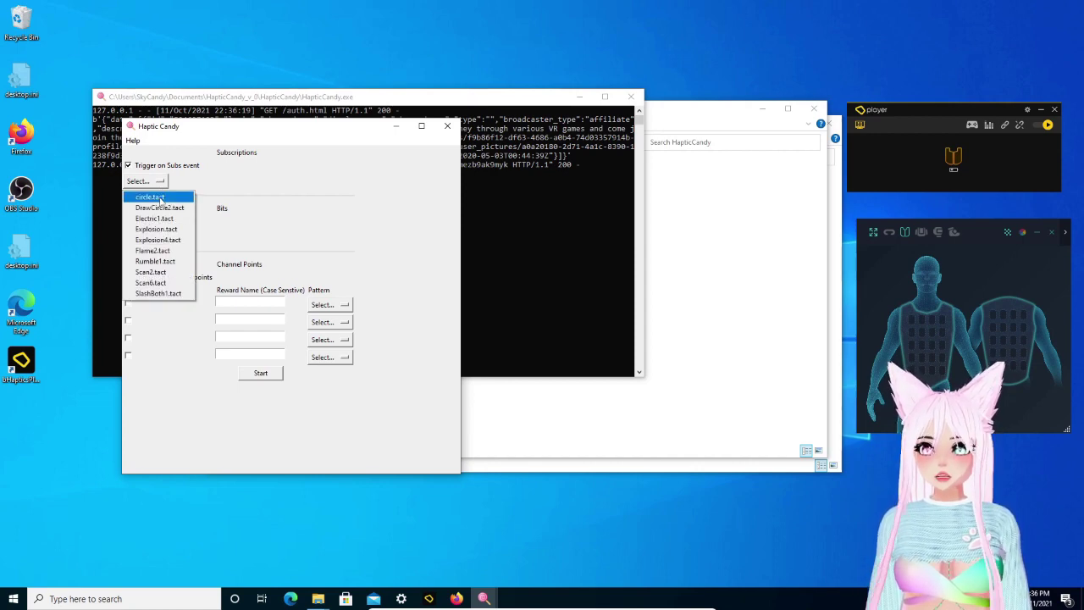
pyautogui.click(159, 197)
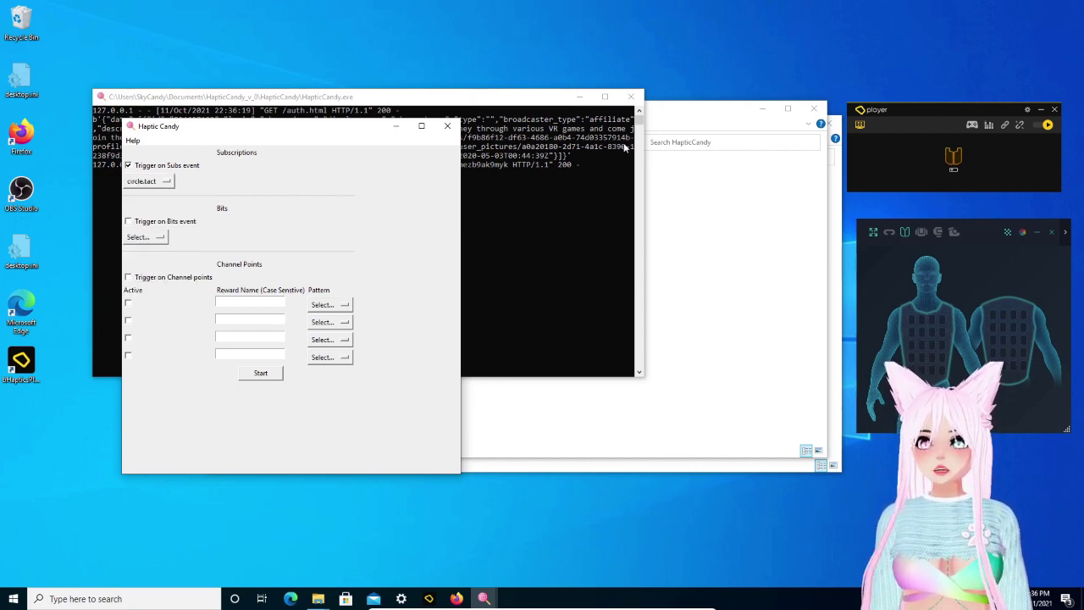
pyautogui.moveTo(682, 119); pyautogui.dragTo(725, 134)
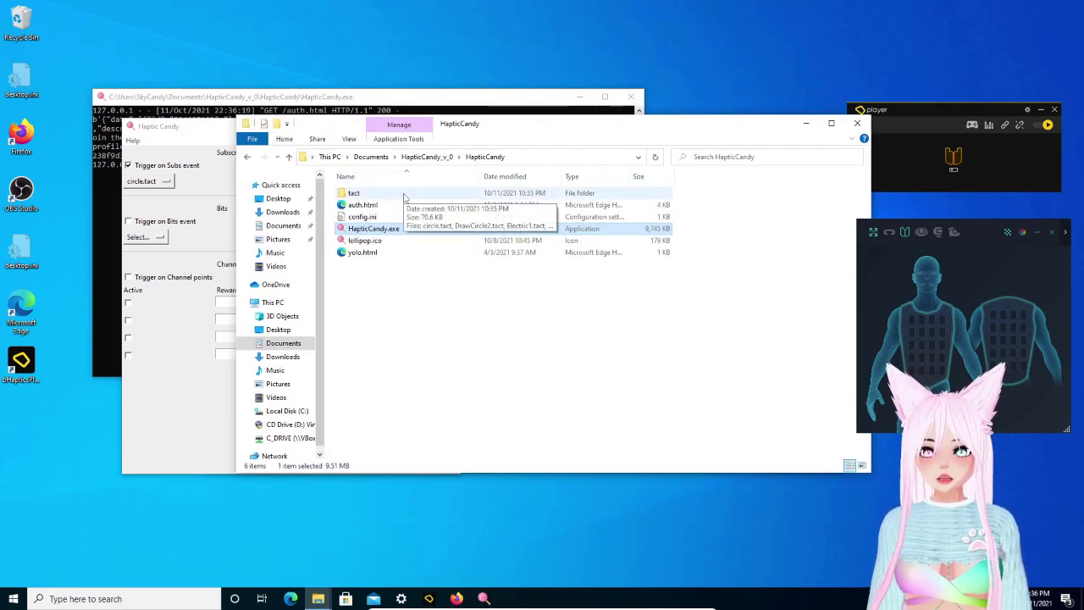
# Step: Browse the ten patterns in the tact folder and select SlashBoth1.tact
pyautogui.doubleClick(374, 197)
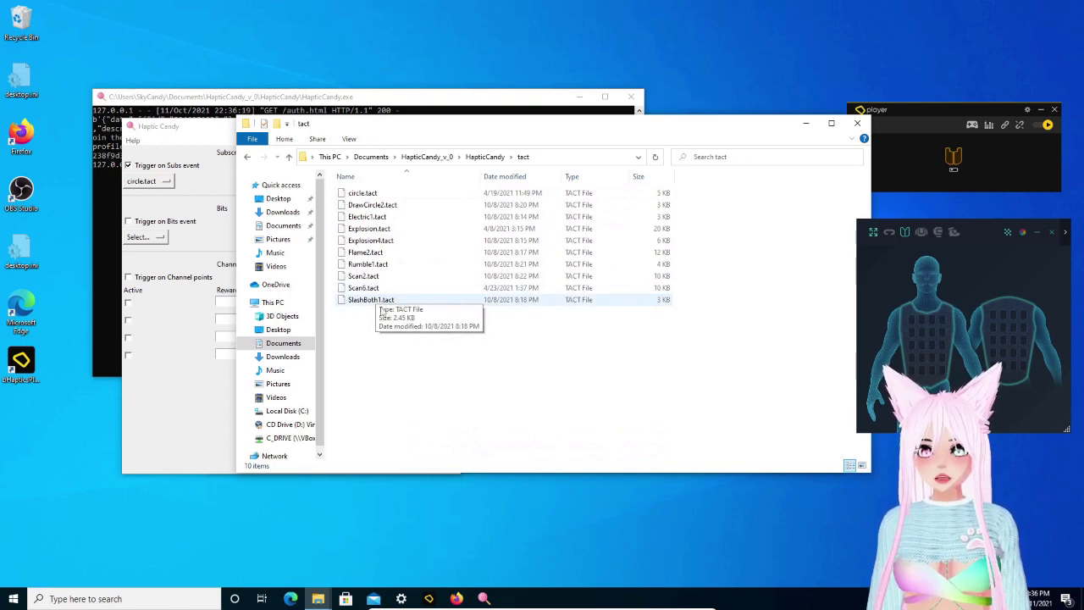
pyautogui.click(387, 302)
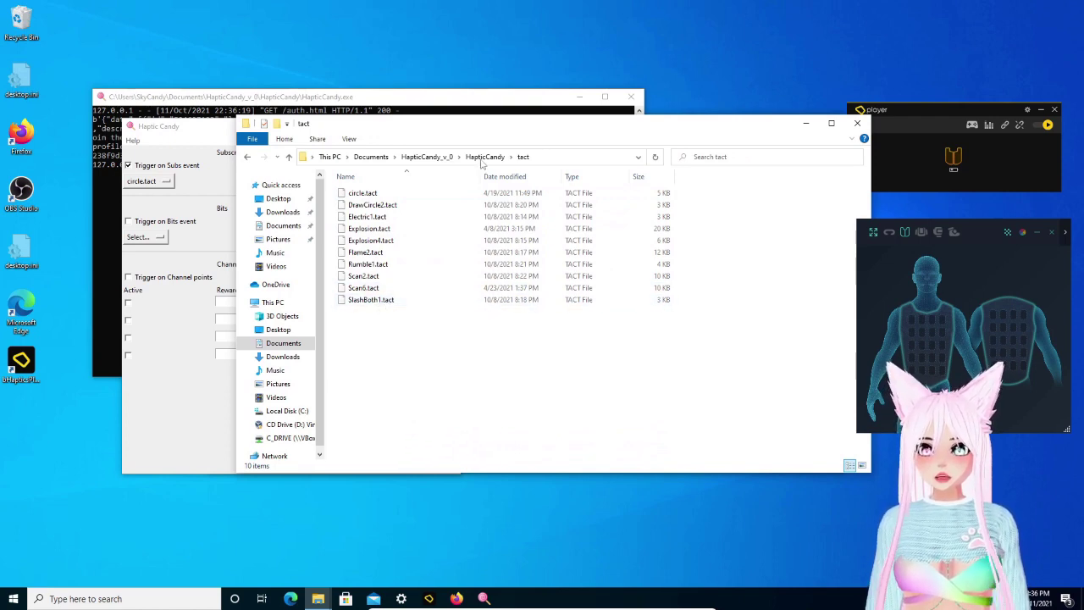
# Step: Set Bits events to trigger Flame2.tact, enable channel-point triggers, and activate the first reward row
pyautogui.click(484, 157)
pyautogui.click(214, 140)
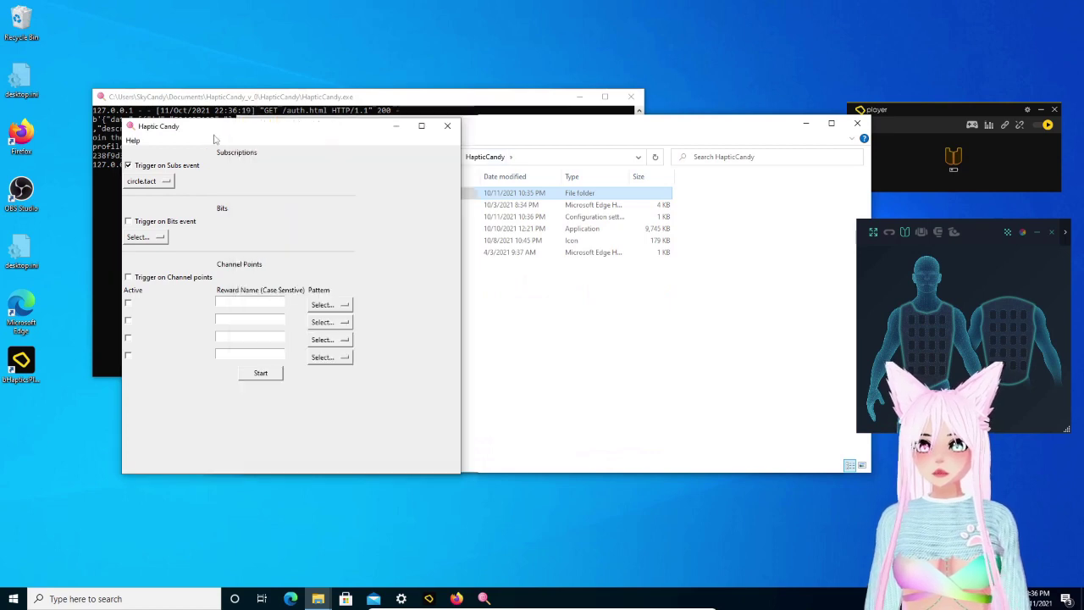
pyautogui.click(149, 222)
pyautogui.click(158, 238)
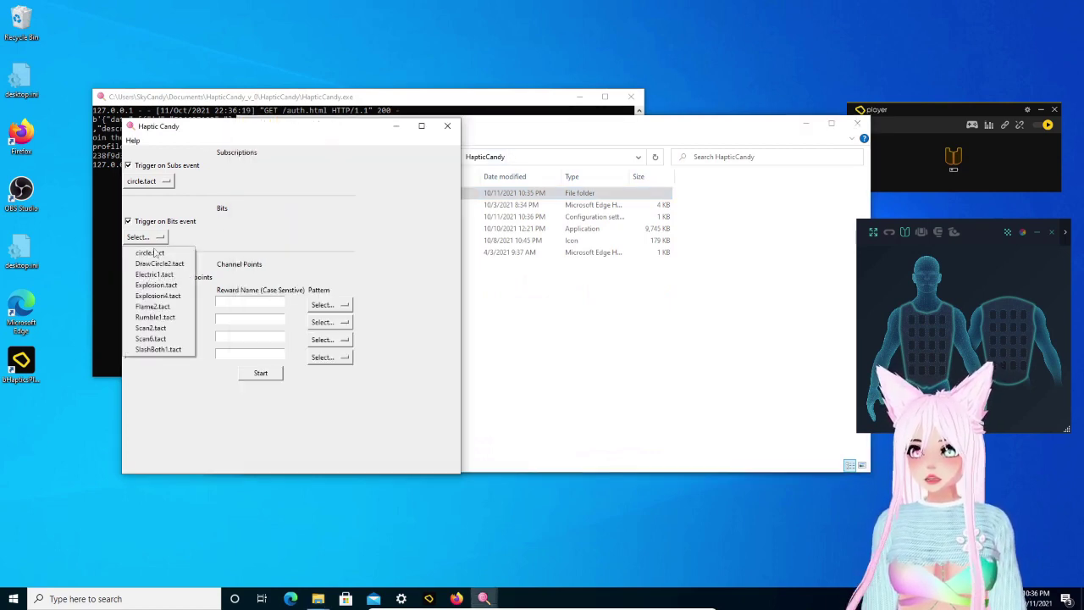
pyautogui.click(170, 306)
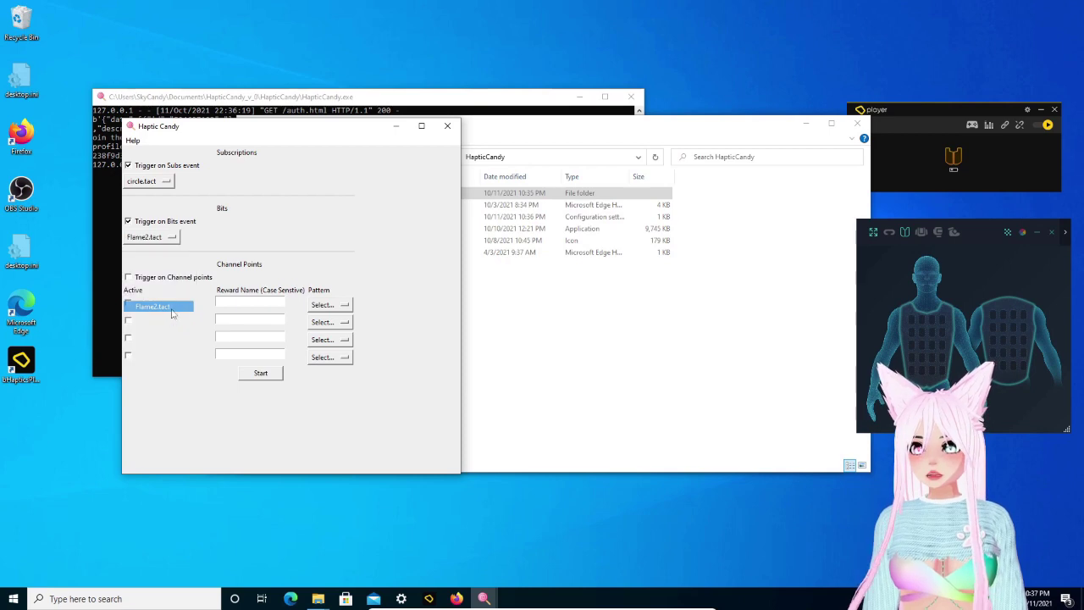
pyautogui.click(128, 278)
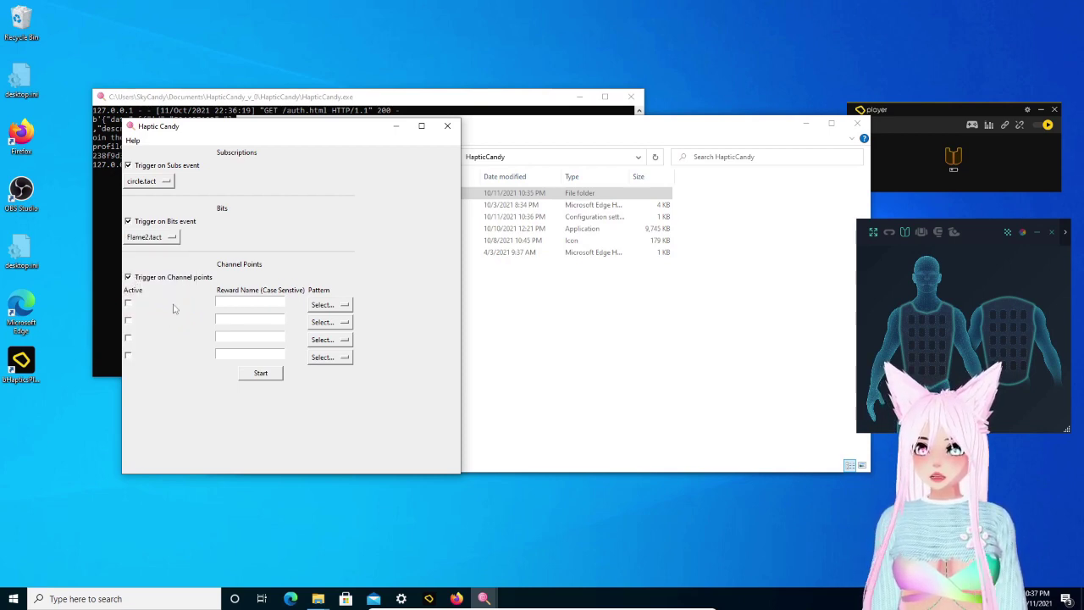
pyautogui.click(128, 303)
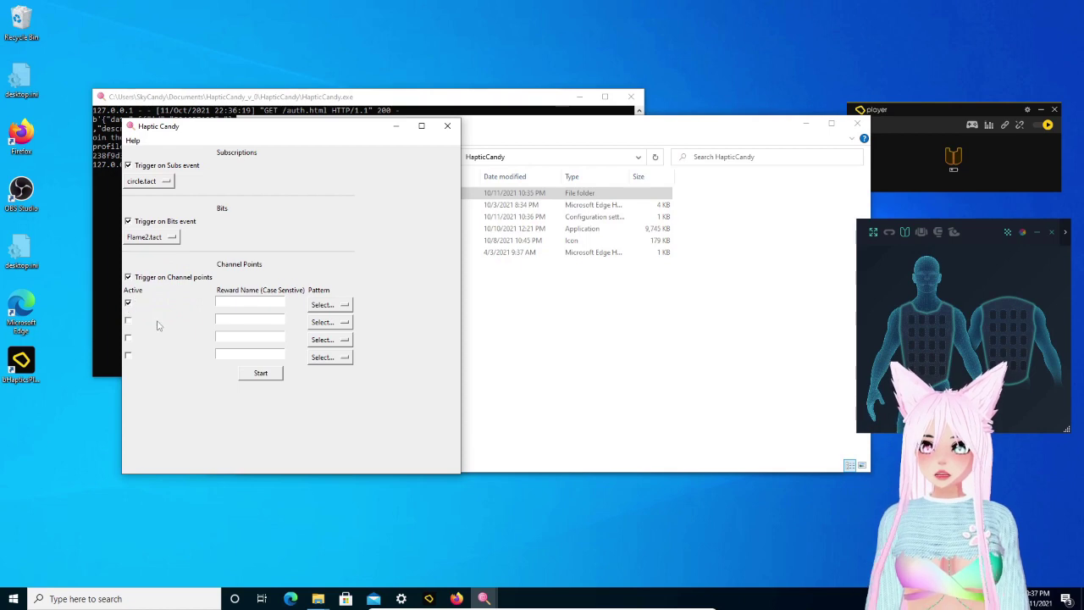
# Step: Name the first reward 'Haptic Shock!!', map it to Explosion.tact, and select the name for copying
pyautogui.click(254, 302)
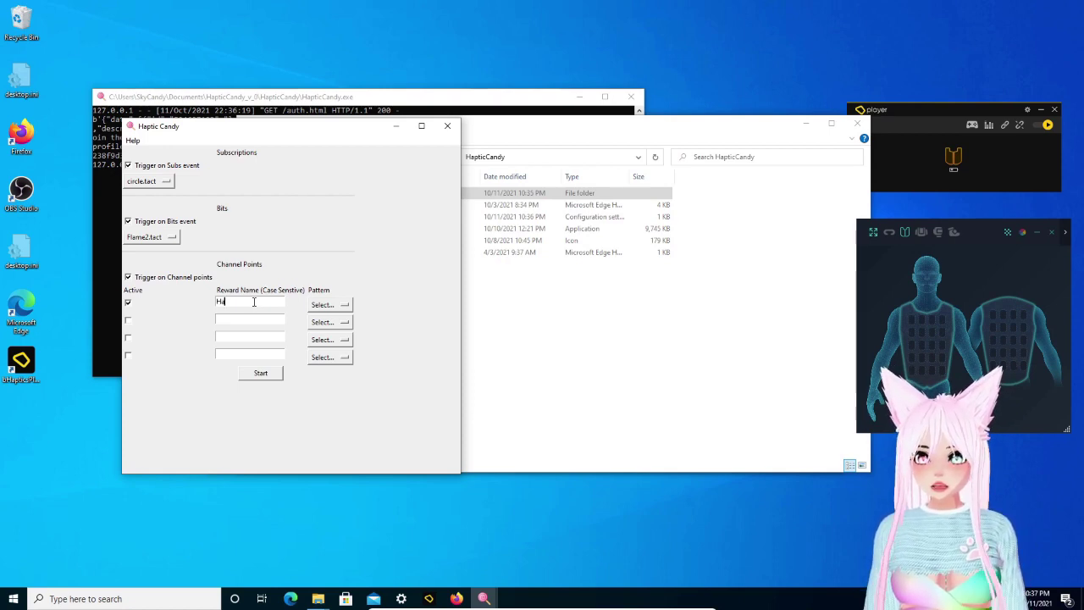
pyautogui.press('BackSpace')
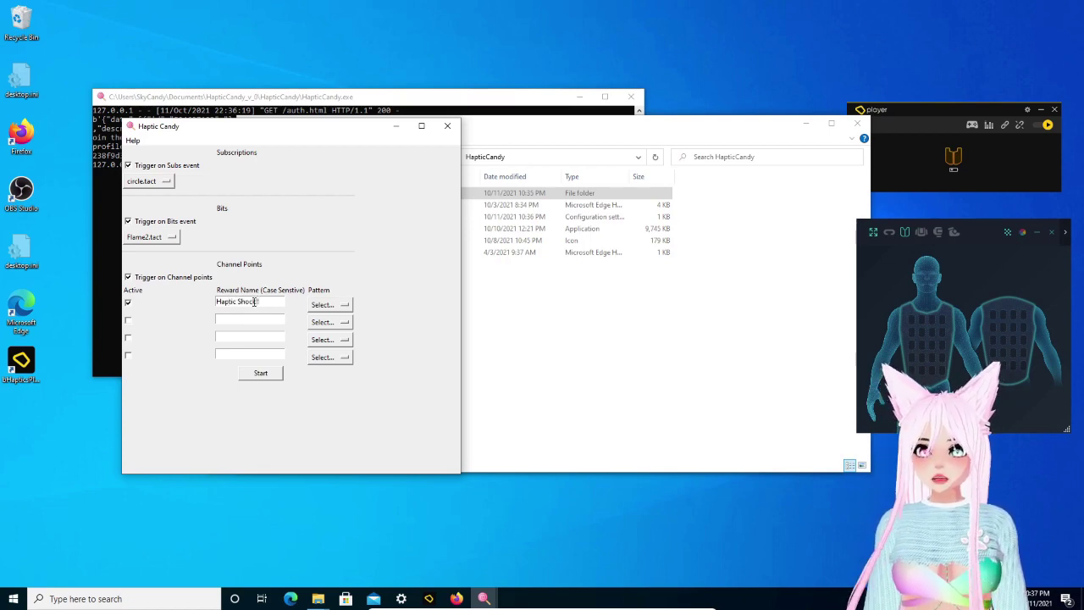
pyautogui.write('k!')
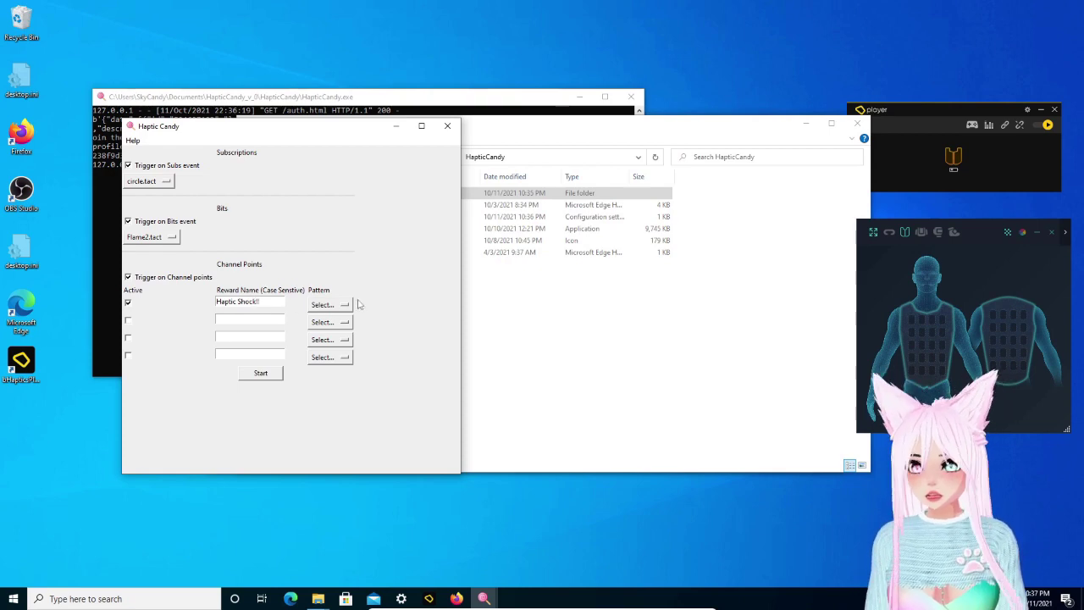
pyautogui.click(344, 304)
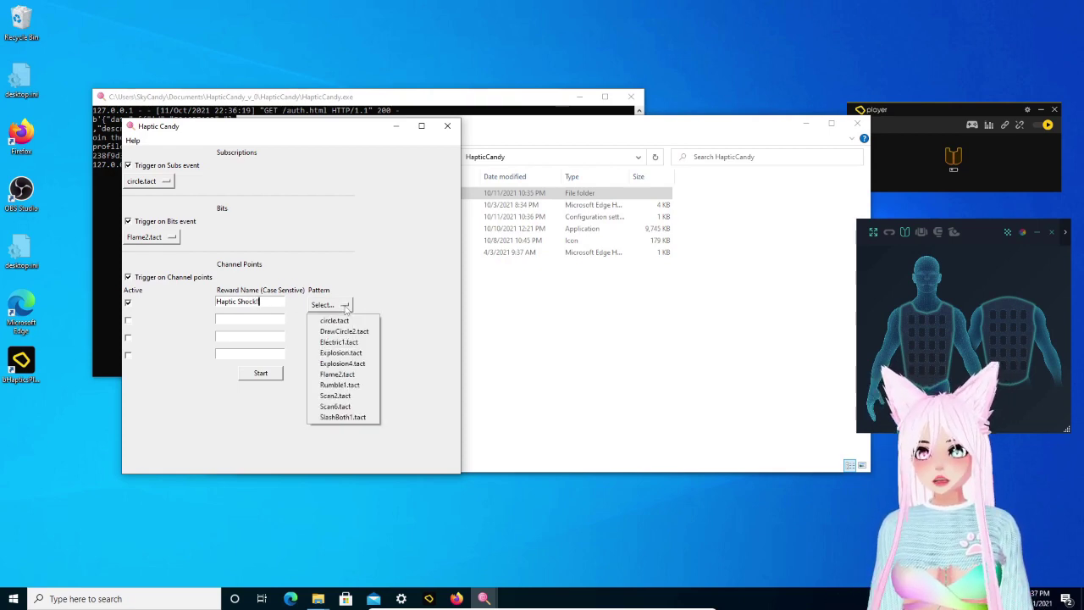
pyautogui.click(358, 354)
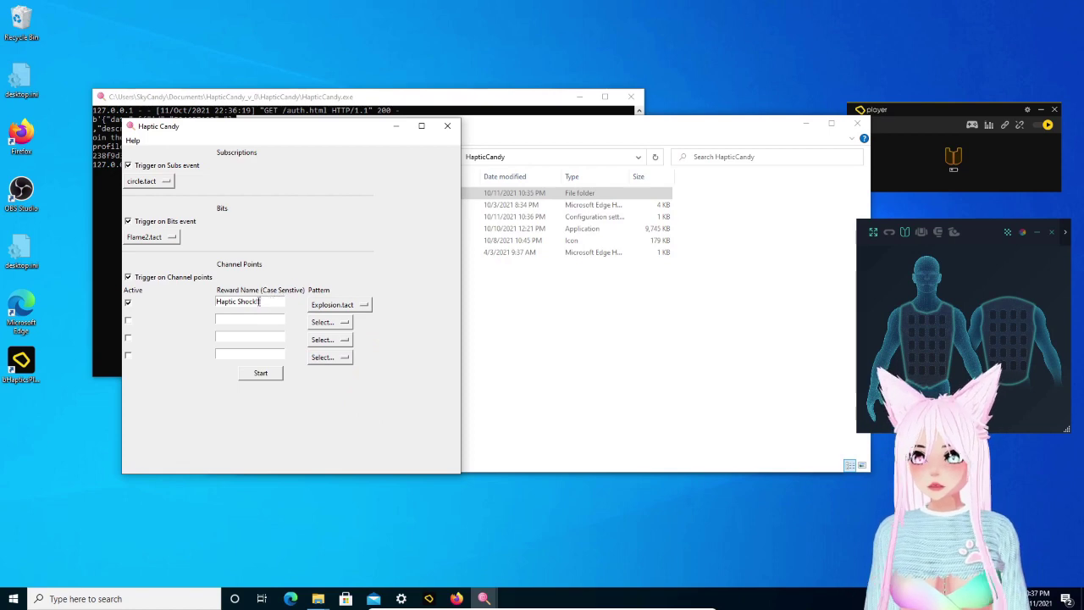
pyautogui.moveTo(259, 301); pyautogui.dragTo(213, 302)
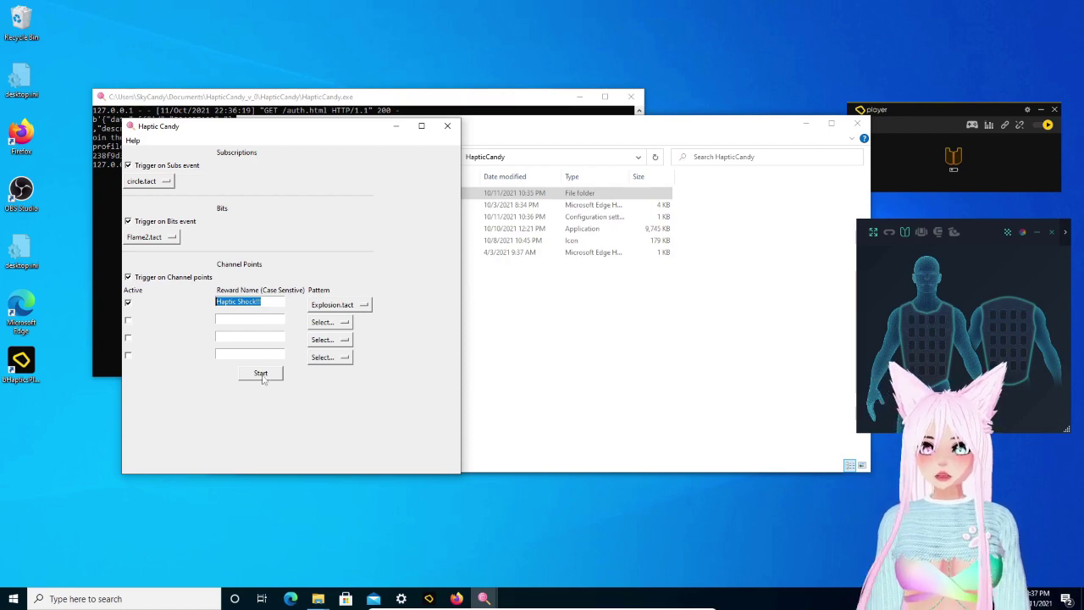
# Step: Show Twitch's Manage Rewards & Challenges page and scroll down to Add New Custom Reward
pyautogui.click(455, 599)
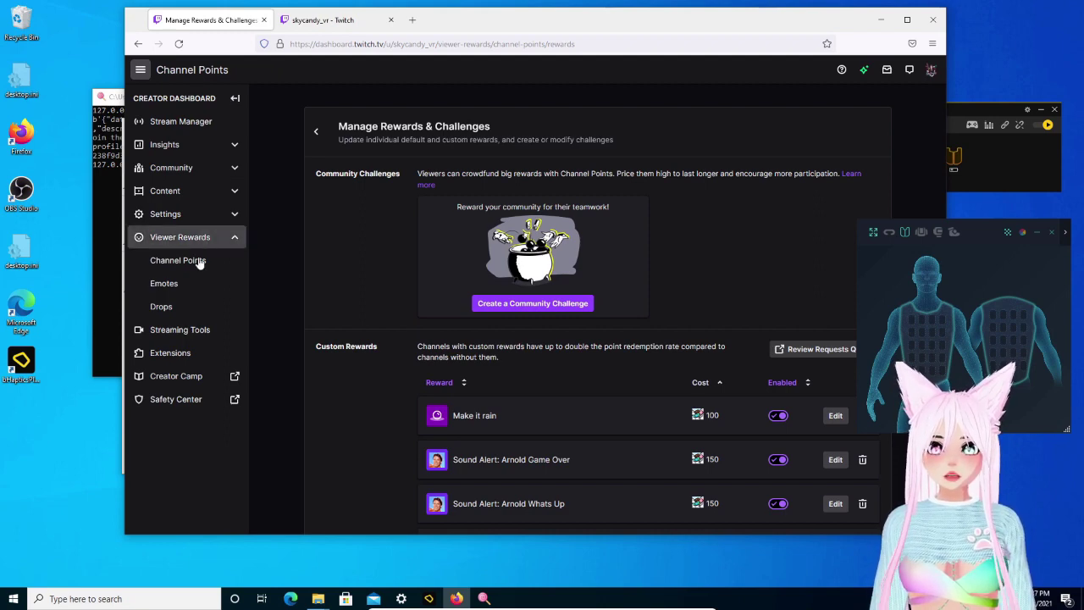
pyautogui.scroll(-10, 715, 296)
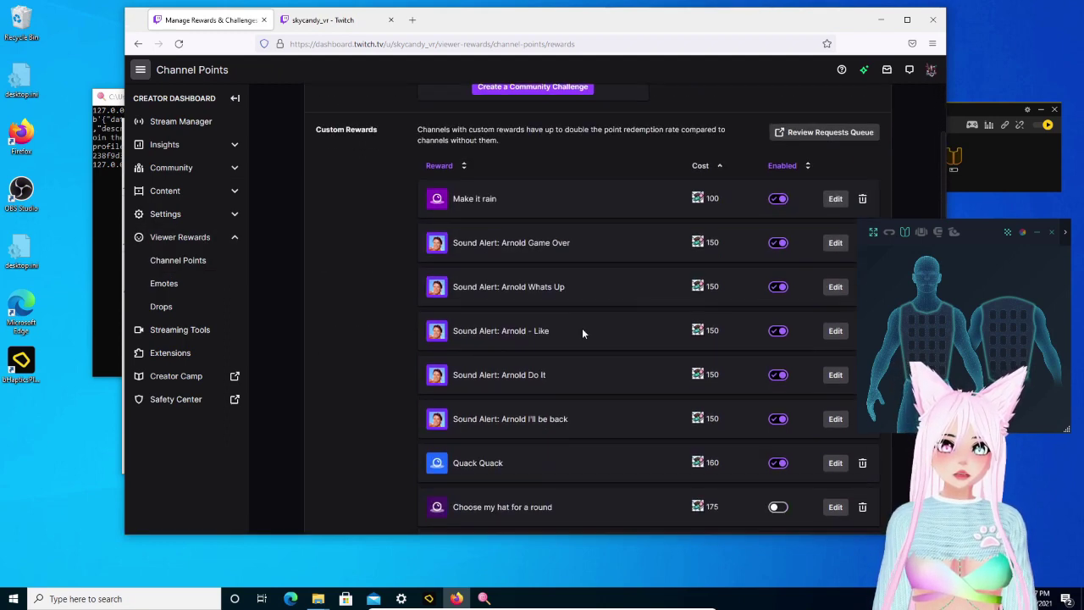
pyautogui.scroll(-8, 561, 389)
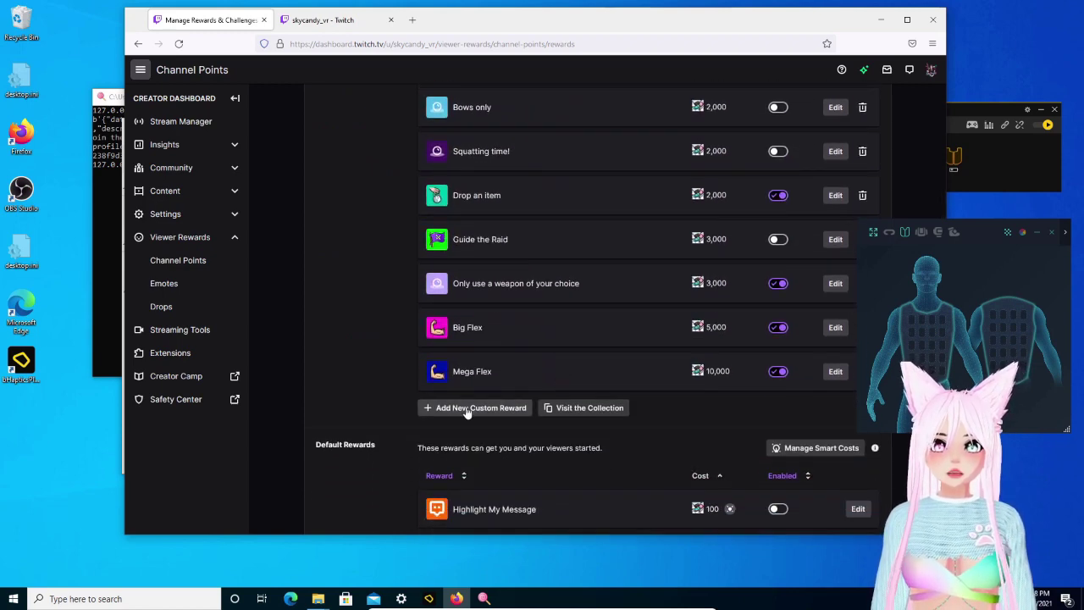
# Step: Create a pasted 'Haptic Shock!!!' reward described 'Give me a haptic shock', costing 200 points
pyautogui.click(511, 410)
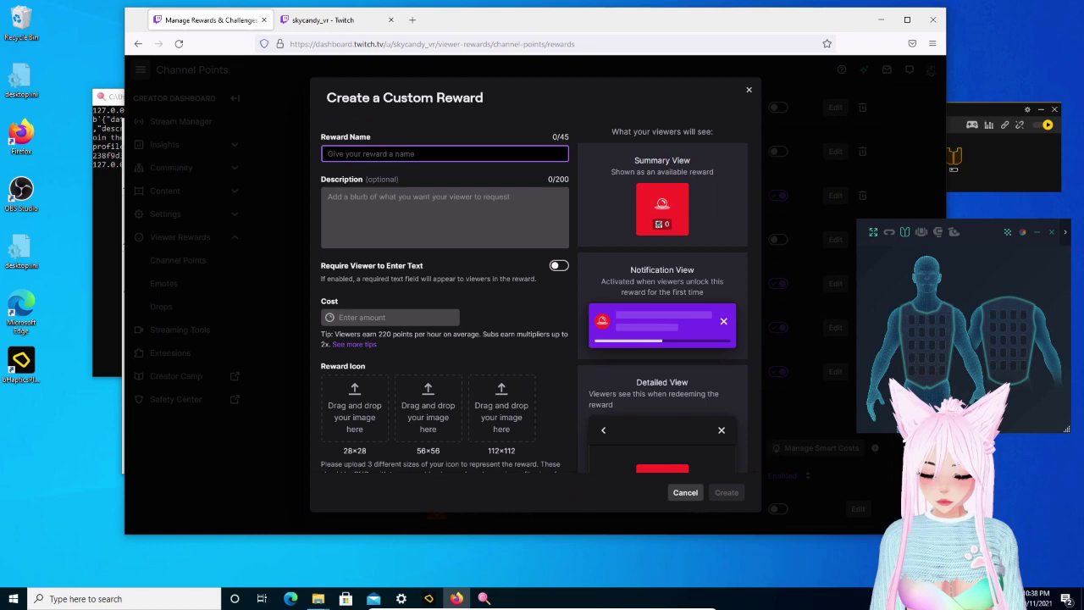
pyautogui.write('Haptic Shock!!!')
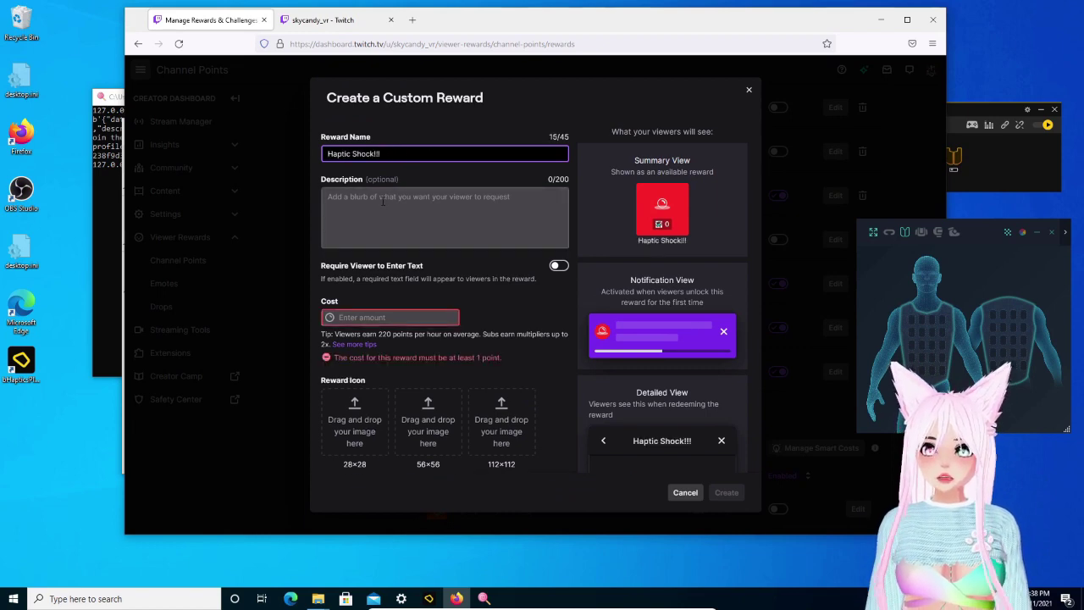
pyautogui.click(384, 201)
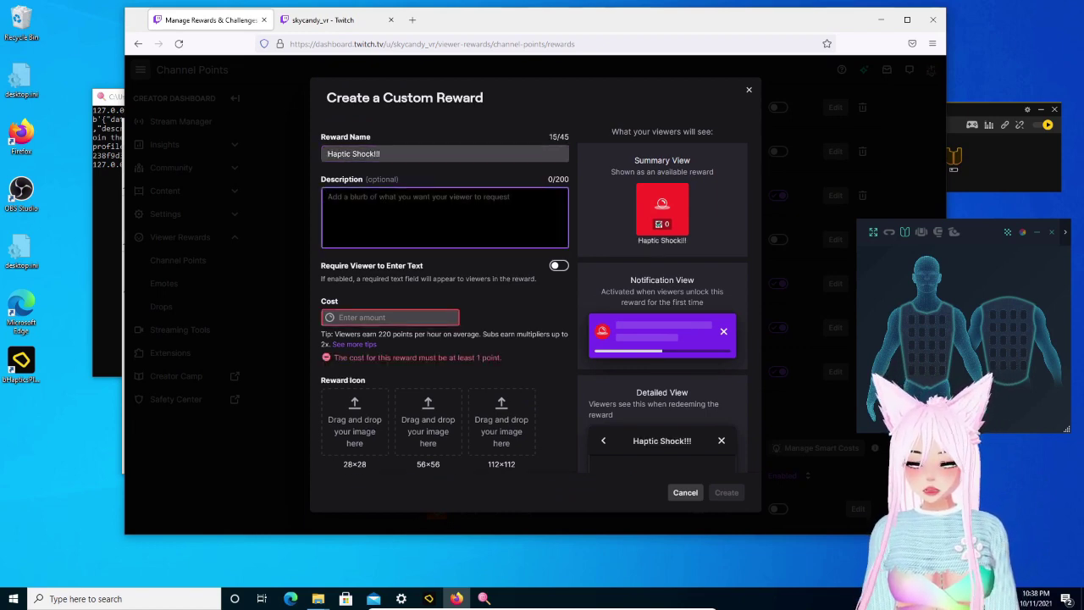
pyautogui.write('Give me a hapt')
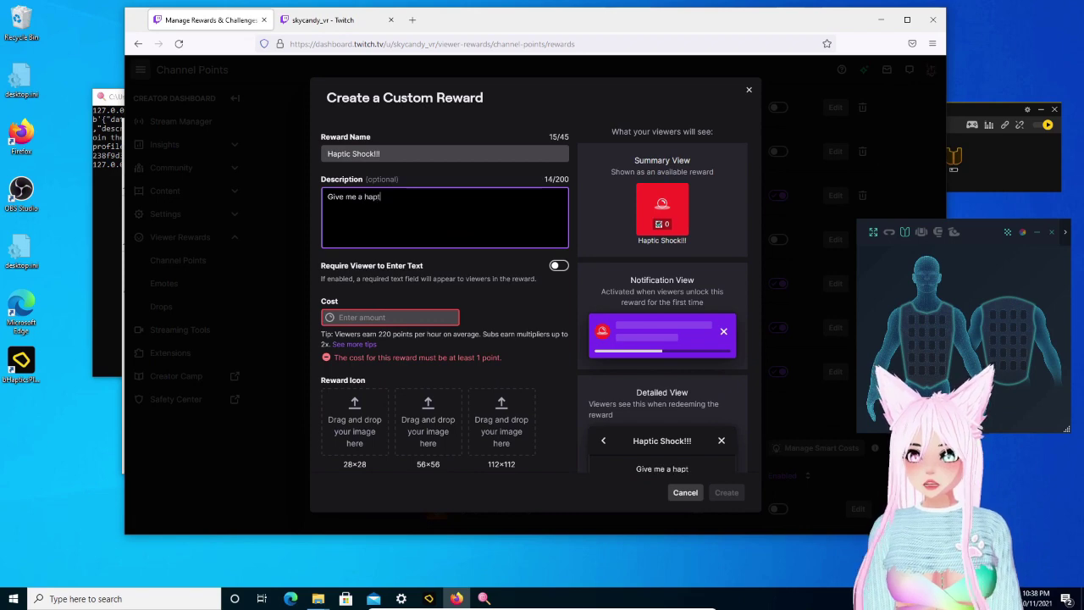
pyautogui.write('ic shock')
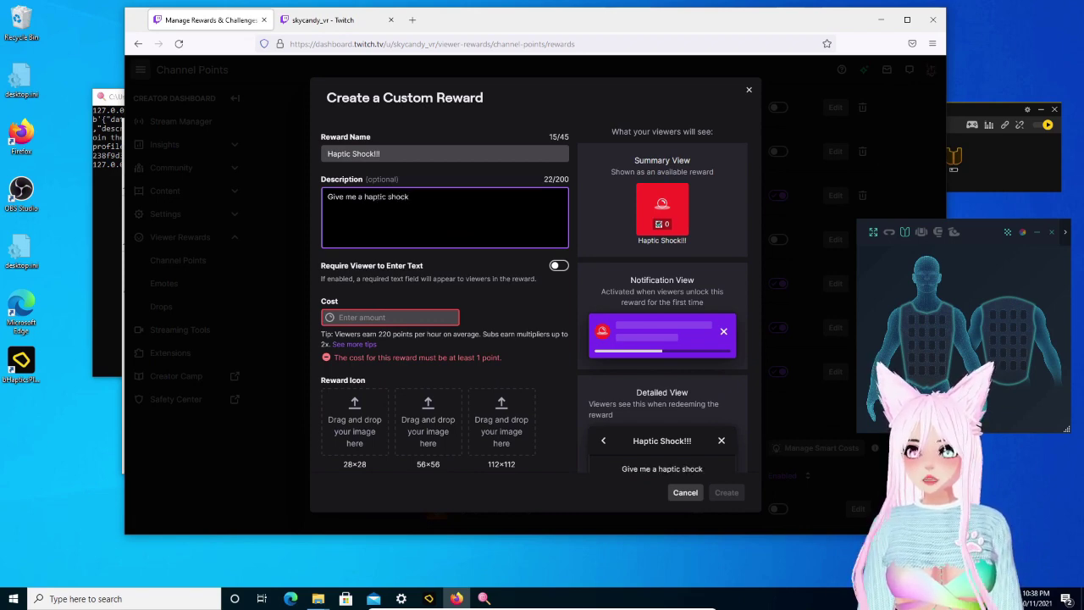
pyautogui.click(359, 314)
pyautogui.write('200')
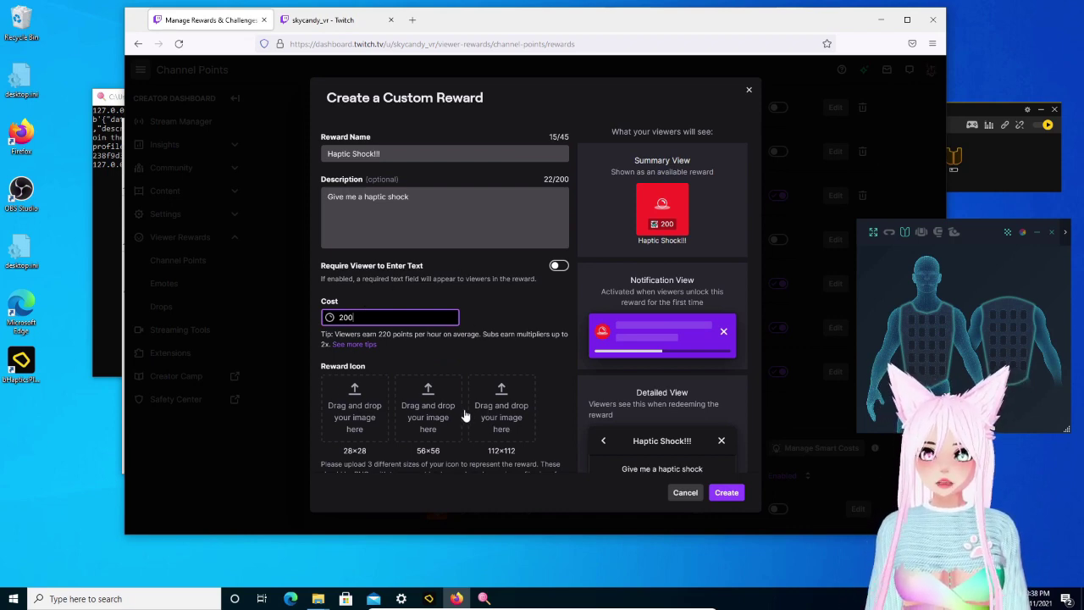
pyautogui.scroll(-3, 439, 373)
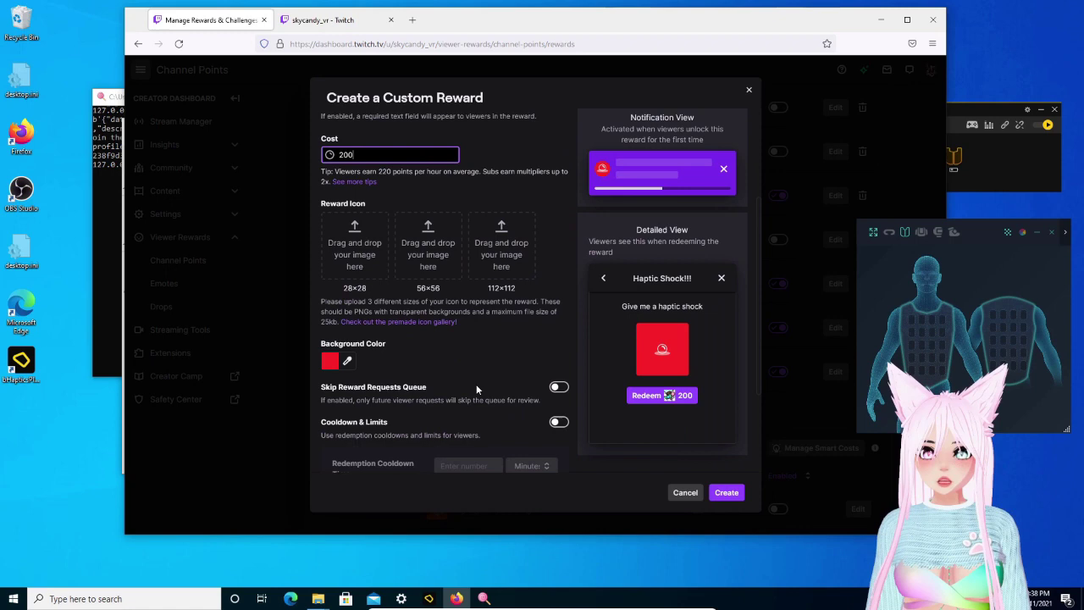
pyautogui.scroll(-2, 423, 356)
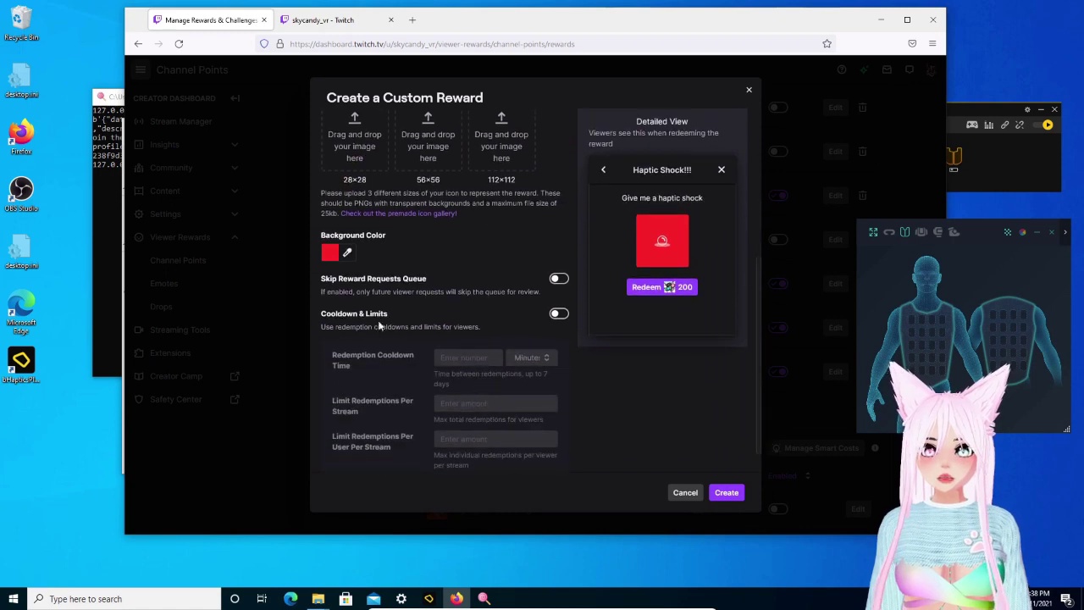
pyautogui.click(726, 492)
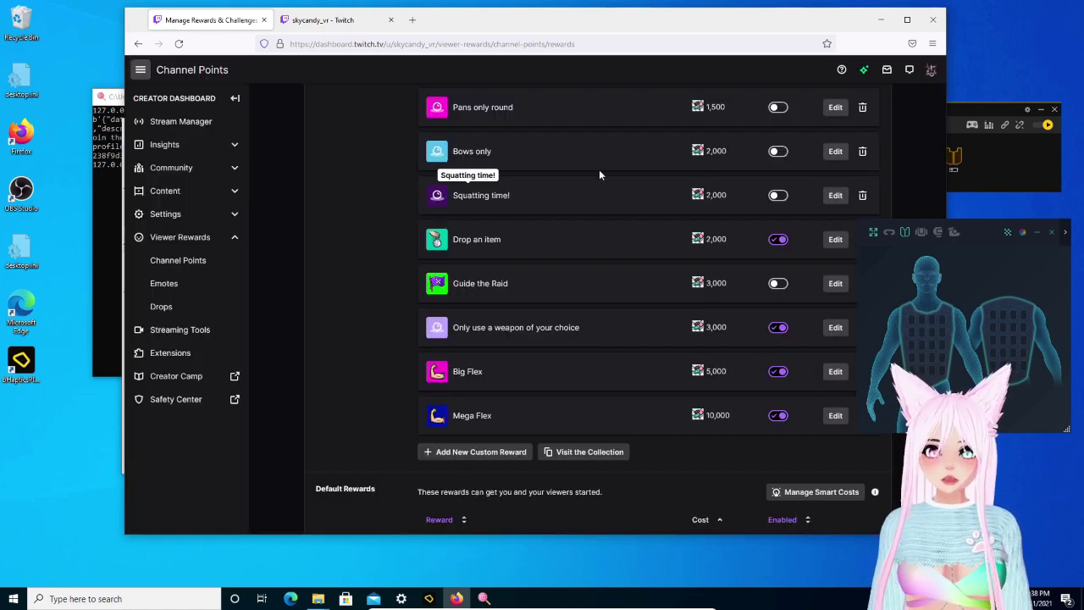
# Step: Start Haptic Candy's reward listener so it shows Connected, with the vest preview moved over it
pyautogui.click(885, 24)
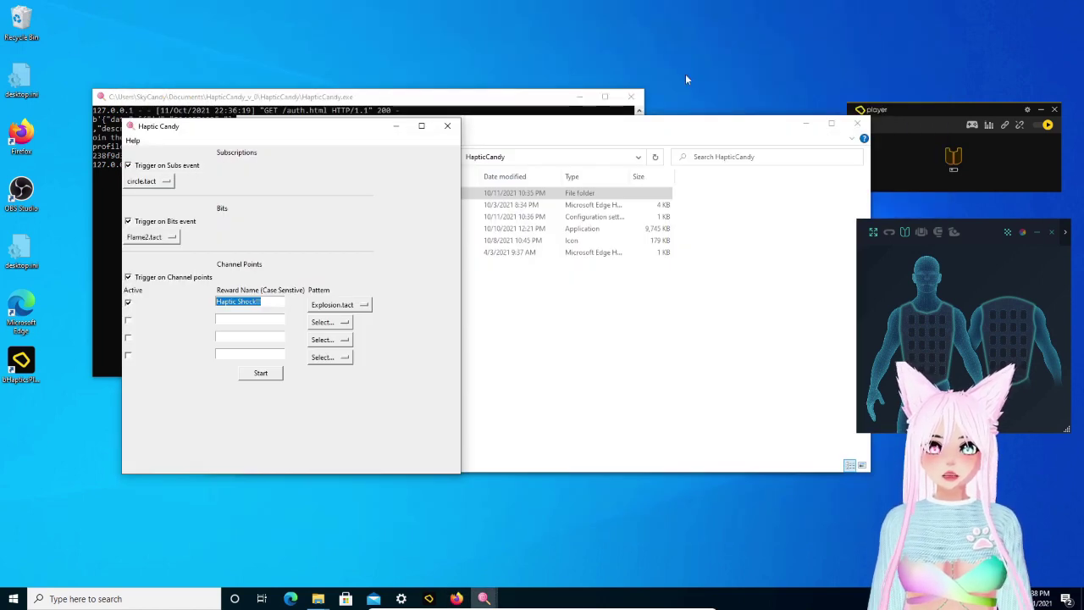
pyautogui.click(272, 304)
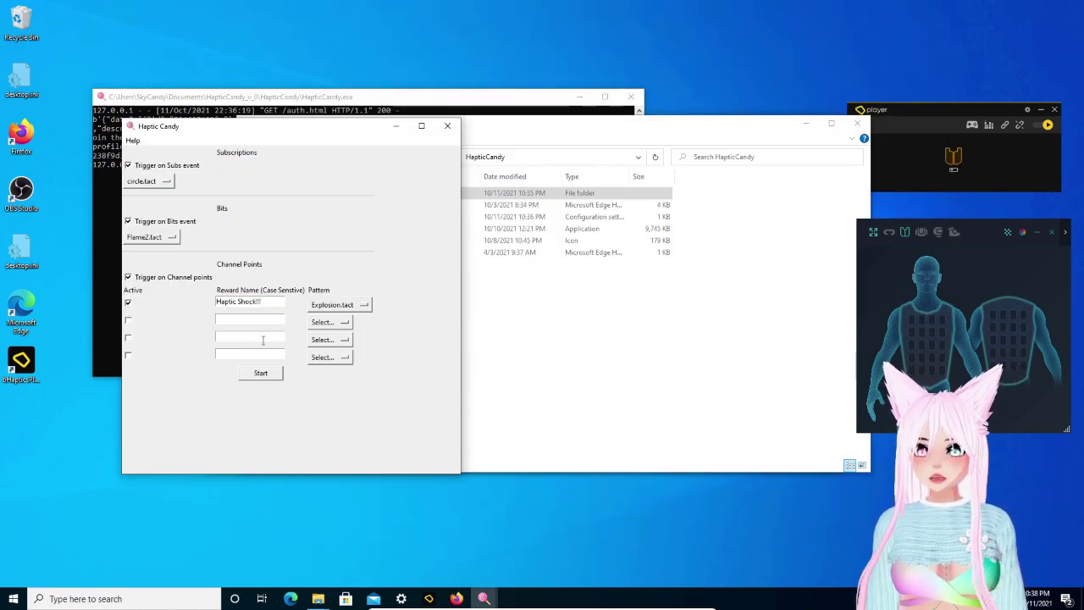
pyautogui.click(261, 374)
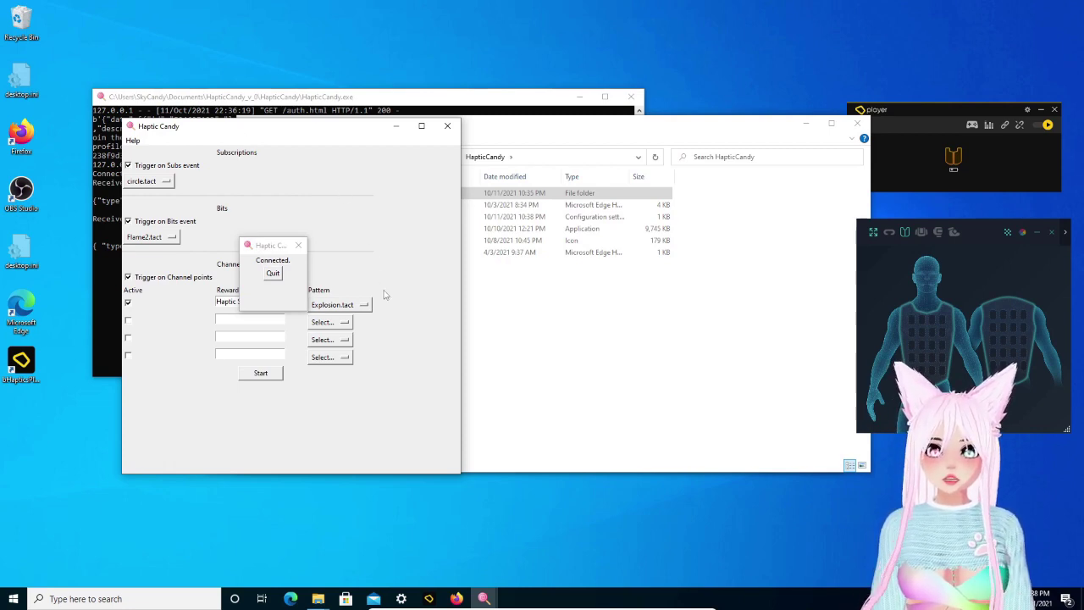
pyautogui.moveTo(972, 227); pyautogui.dragTo(273, 194)
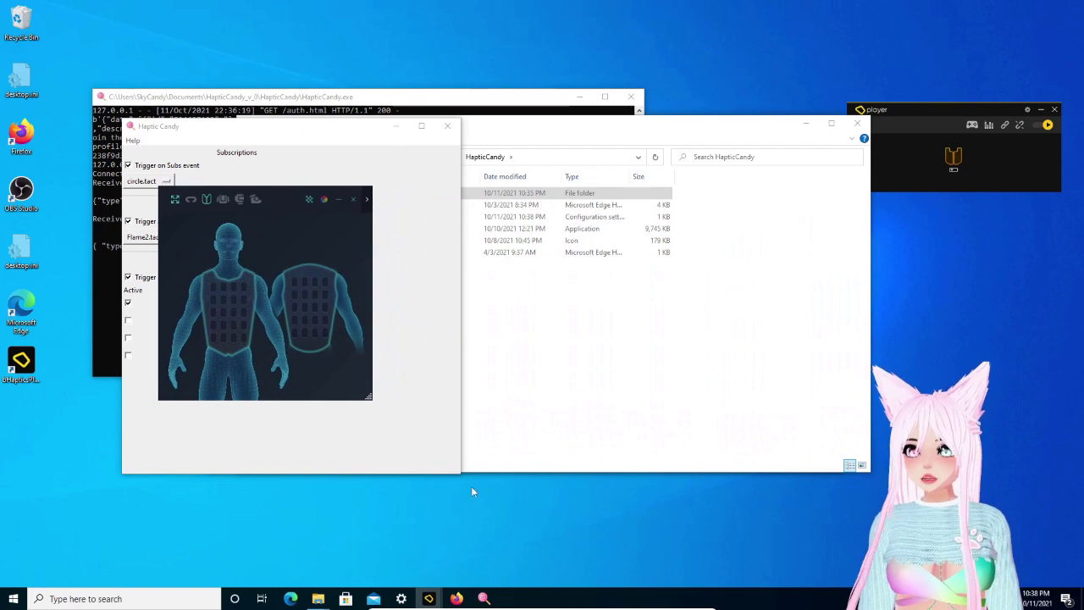
# Step: From the channel's rewards list, redeem Haptic Shock!!! for 200 points to fire the vest
pyautogui.click(456, 597)
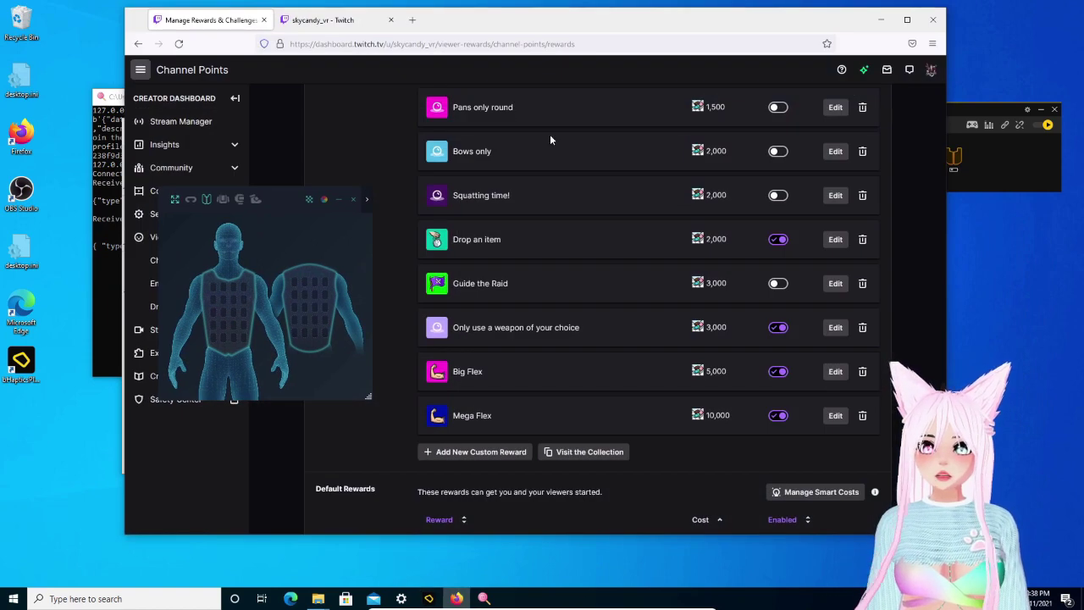
pyautogui.click(348, 22)
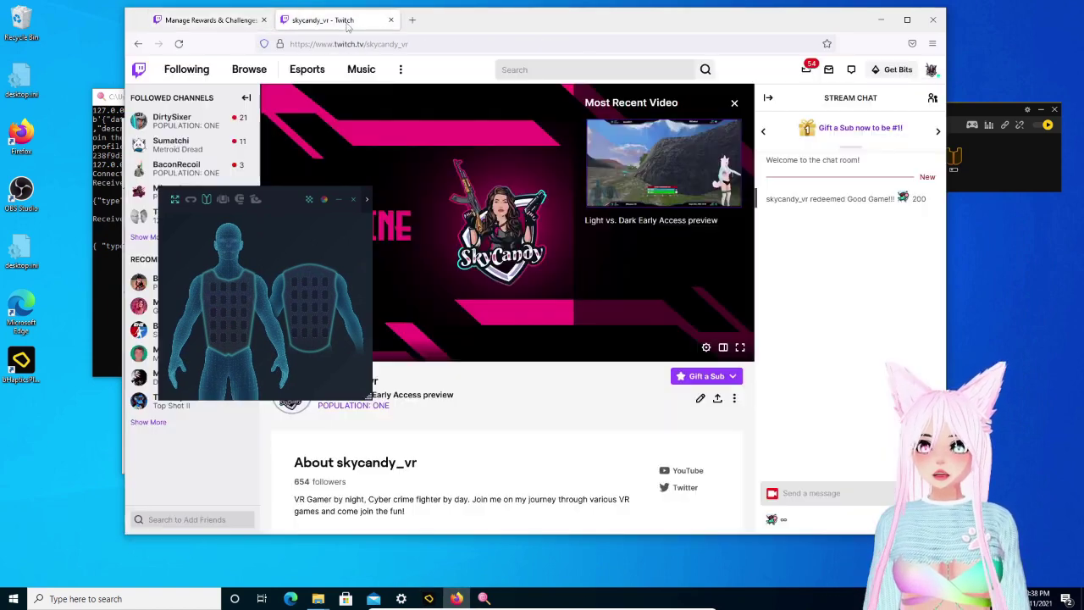
pyautogui.click(773, 520)
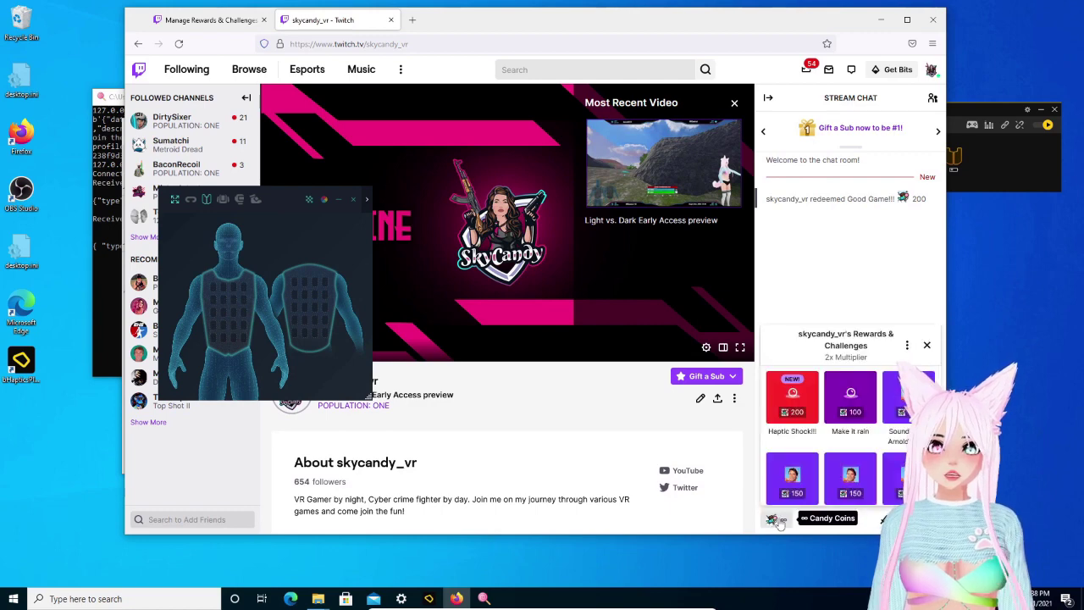
pyautogui.click(790, 395)
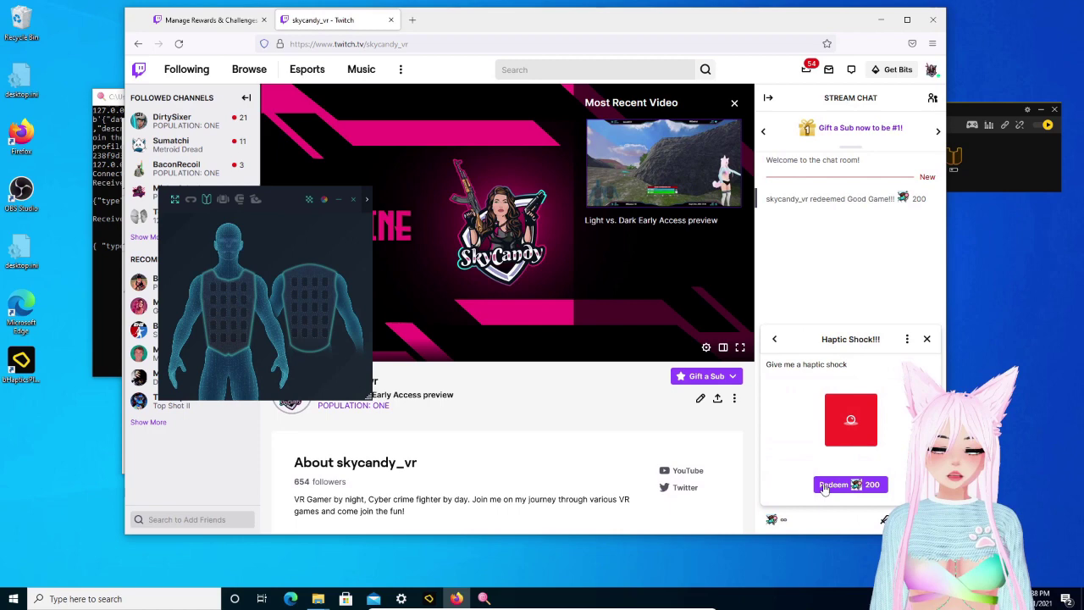
pyautogui.click(822, 487)
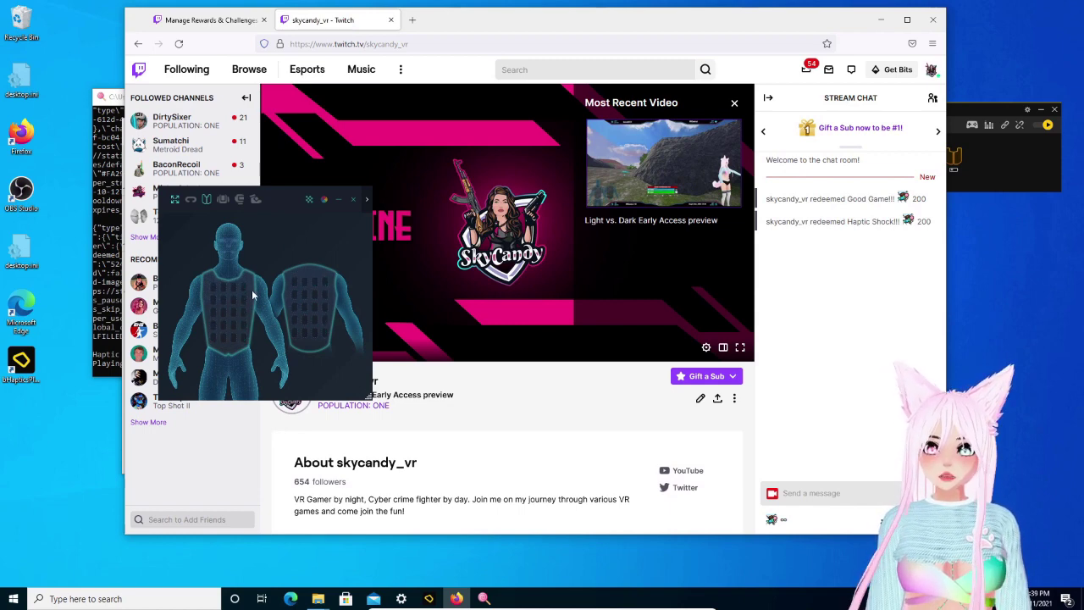
# Step: Quit the connected Haptic Candy session and relaunch HapticCandy.exe from the HapticCandy folder
pyautogui.click(880, 20)
pyautogui.moveTo(298, 187); pyautogui.dragTo(813, 198)
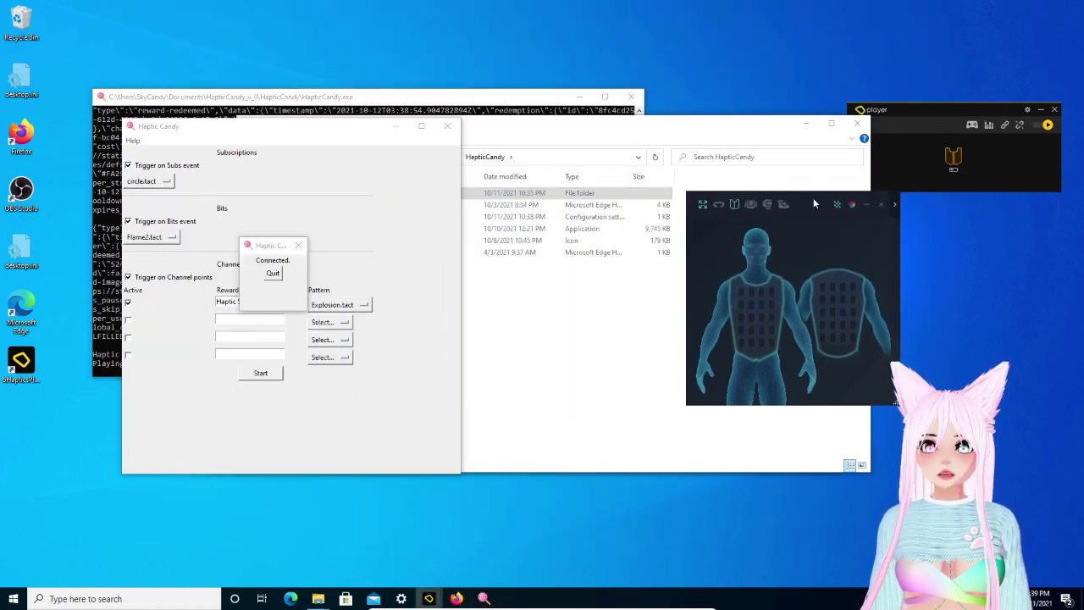
pyautogui.click(273, 273)
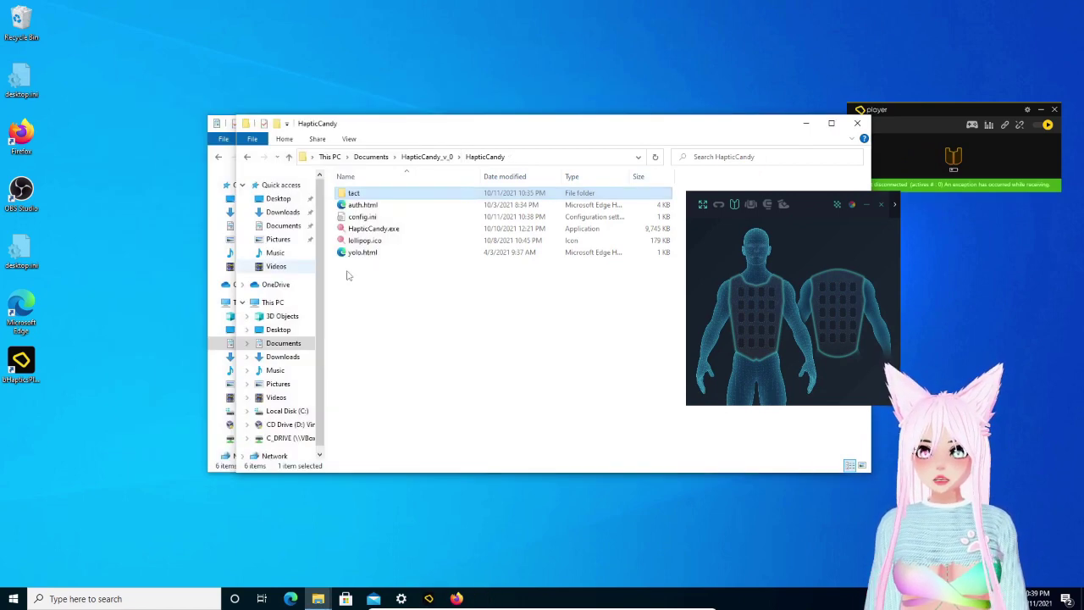
pyautogui.click(400, 231)
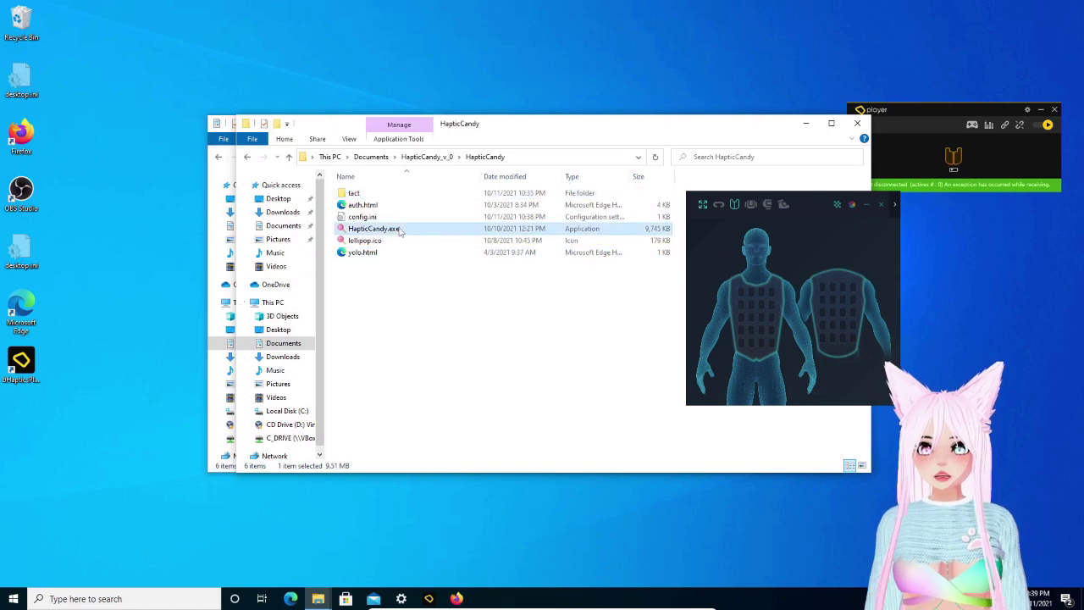
pyautogui.doubleClick(406, 232)
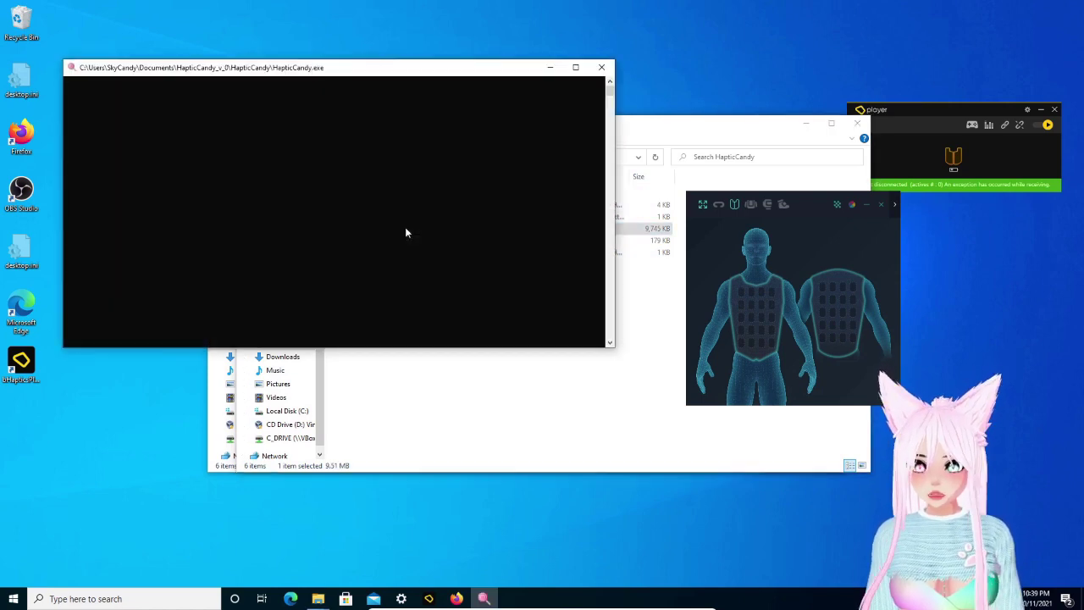